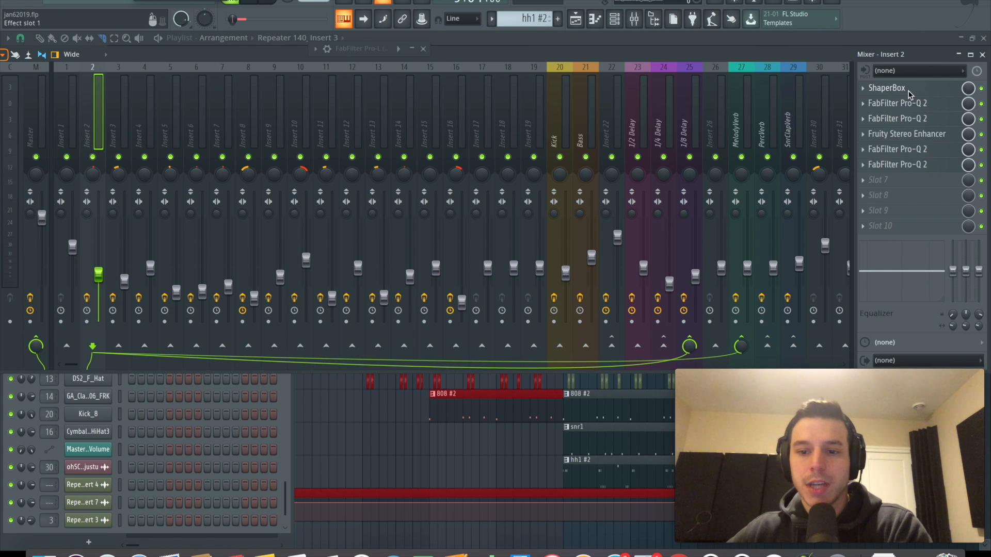
Play the opening of the looped playlist section from bar 9 several times to hear the plucked melody
left_click(898, 88)
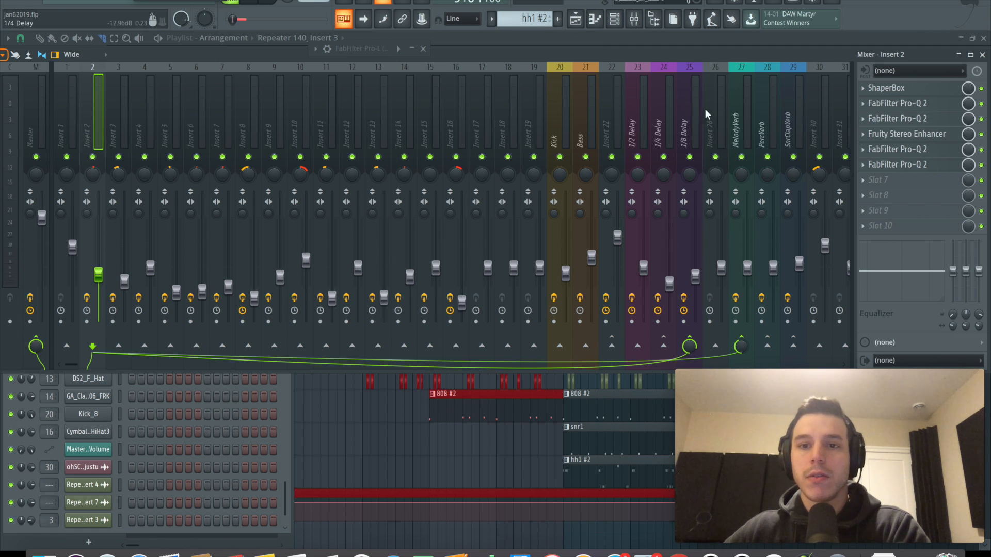
left_click(594, 37)
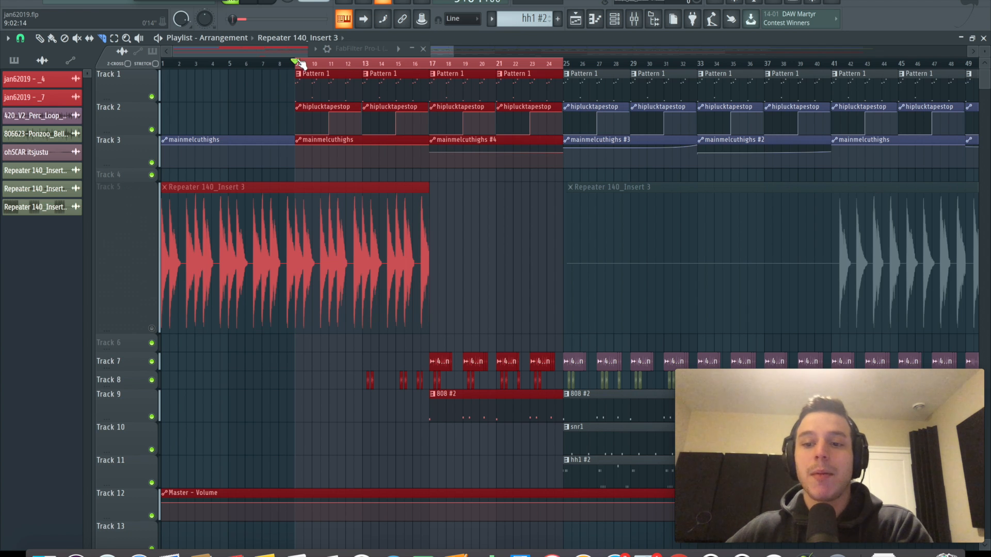
key("space")
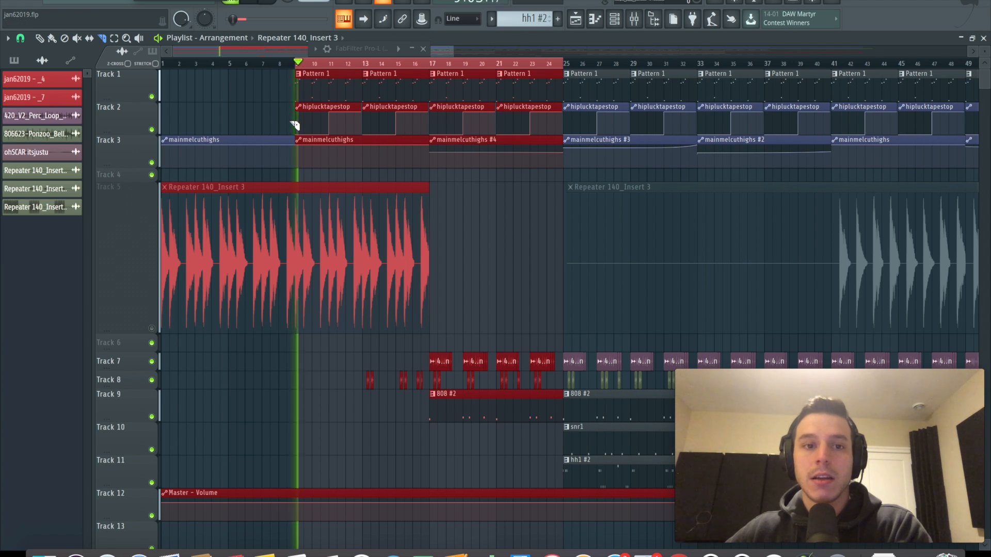
key("space")
key("space")
key("space")
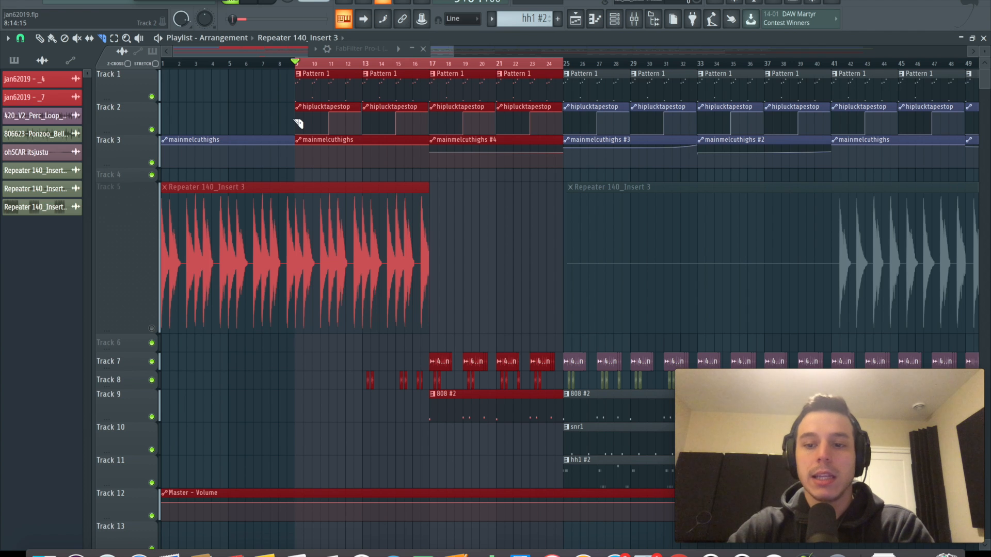
key("space")
key("space")
key("space")
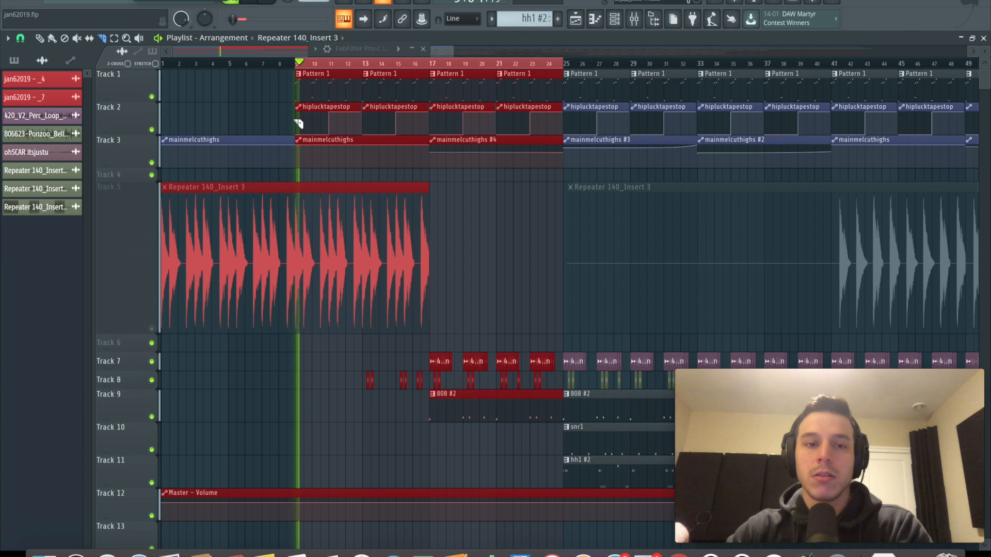
key("space")
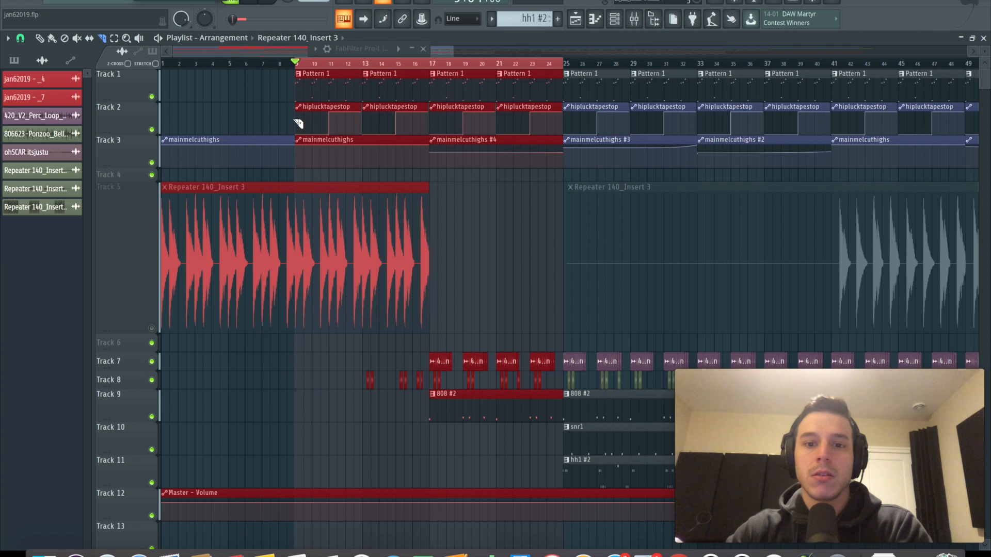
key("space")
key("space")
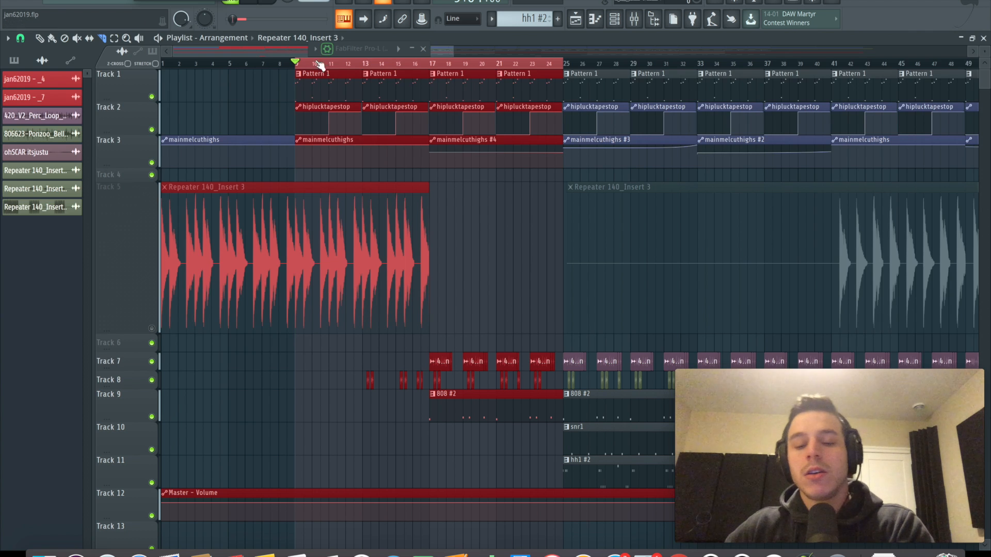
Load Edison into effect slot 8 of mixer Insert 2
key("F9")
left_click(866, 197)
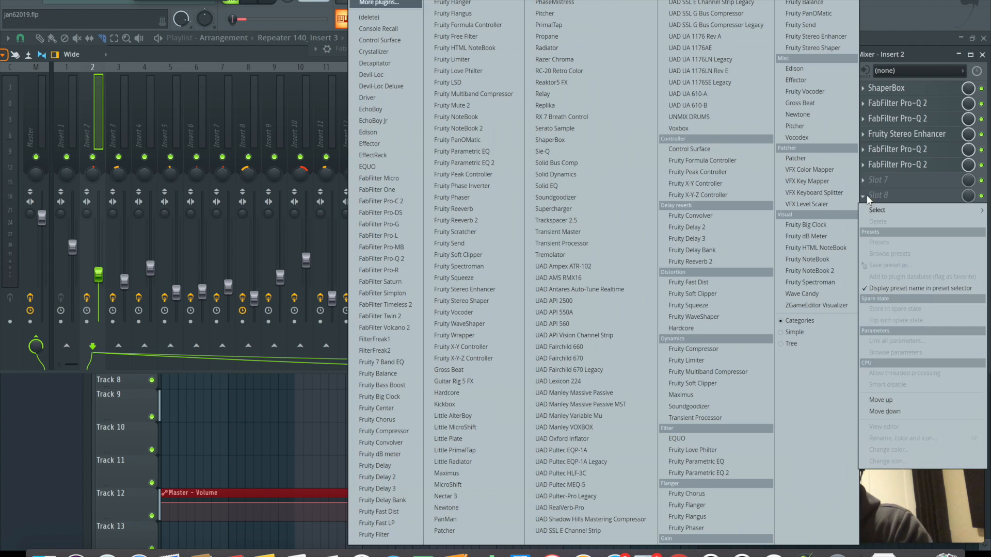
left_click(379, 132)
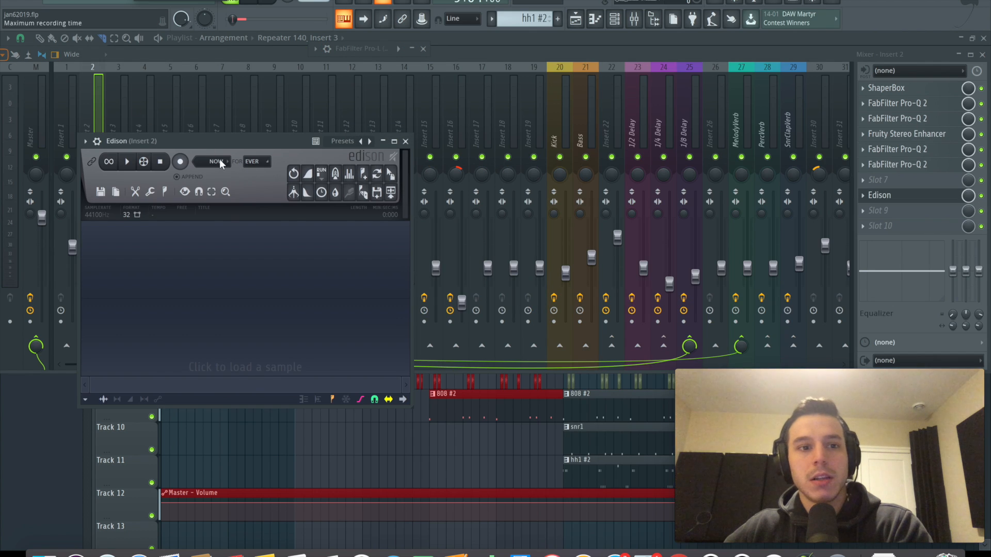
Record short playback passages from around bars 9, 10 and 11 of the playlist into Edison
key("F9")
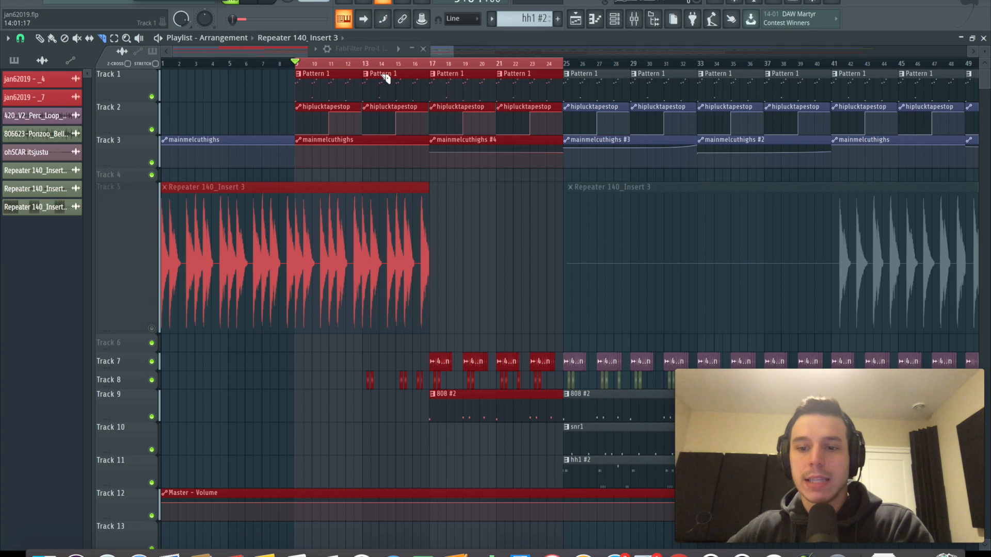
scroll(305, 67, "up", 5)
key("space")
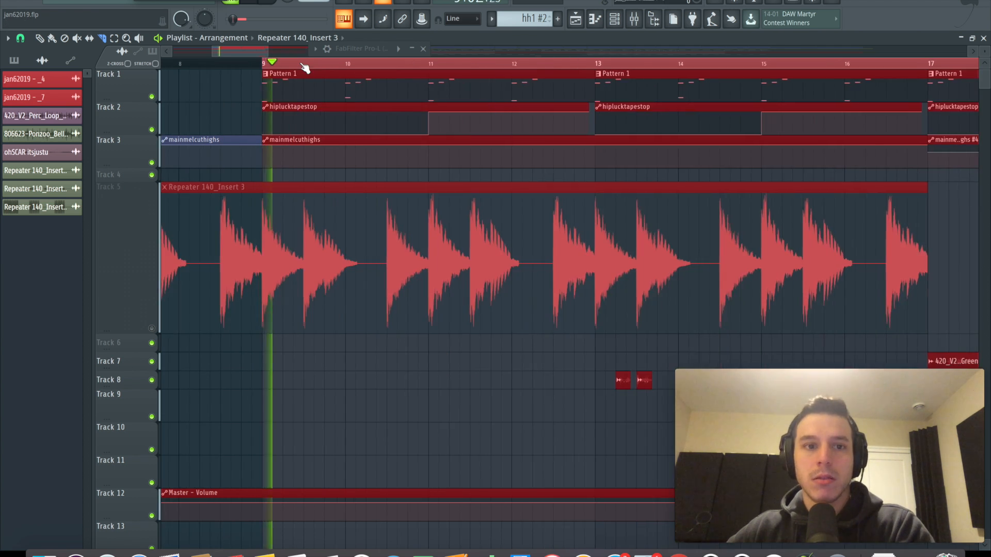
key("space")
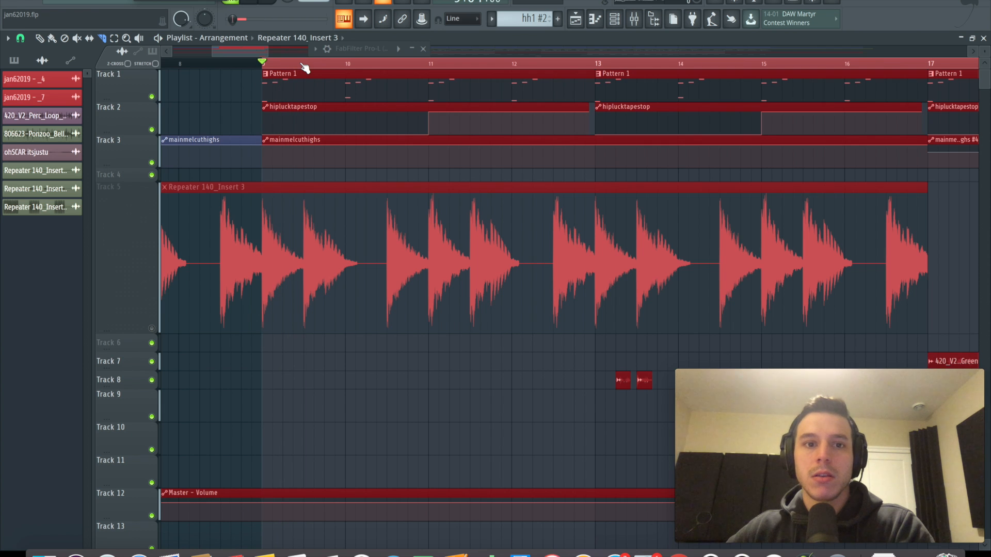
left_click(333, 63)
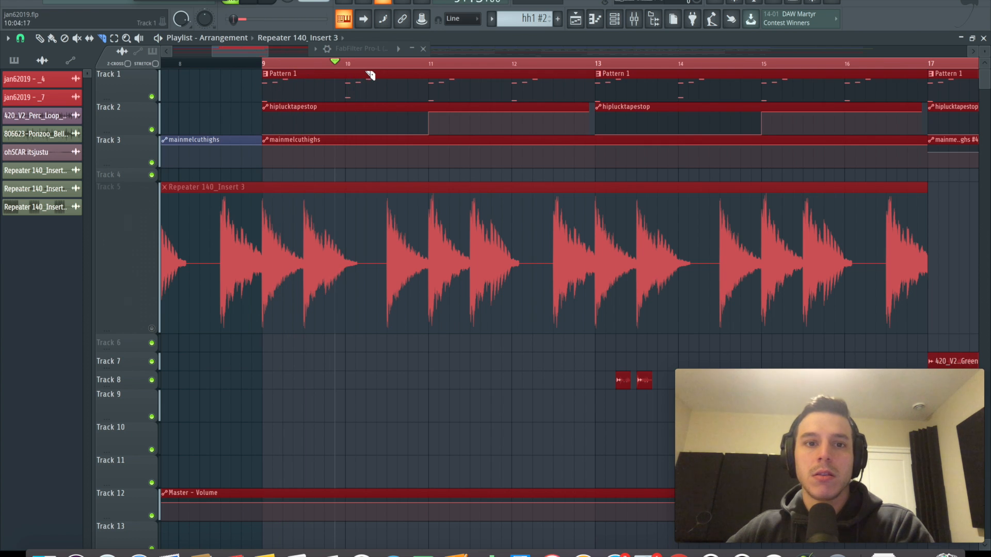
key("space")
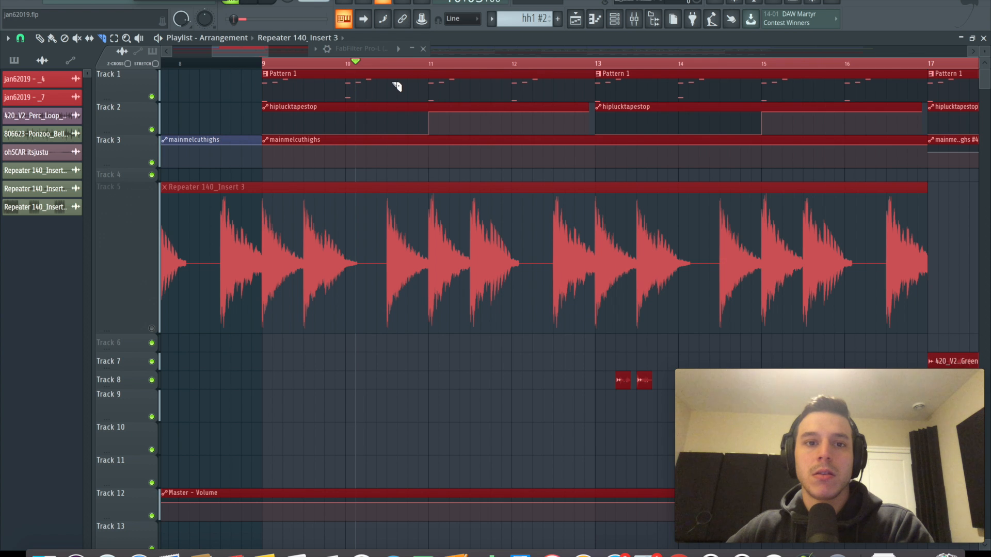
left_click(431, 63)
key("space")
key("space")
key("F9")
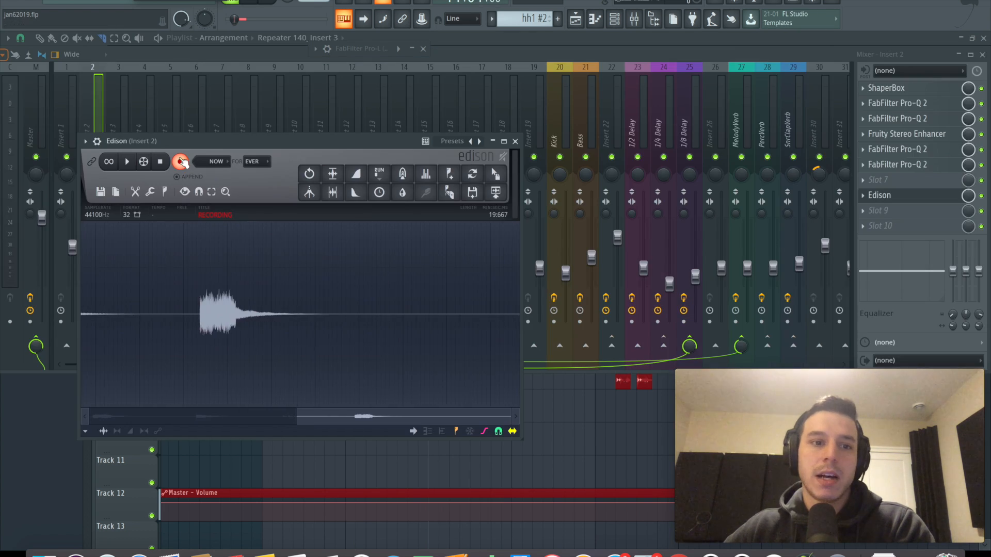
Select the decaying tail after the last hit in the Edison recording, play it, and select the section before it
left_click_drag(498, 325, 374, 332)
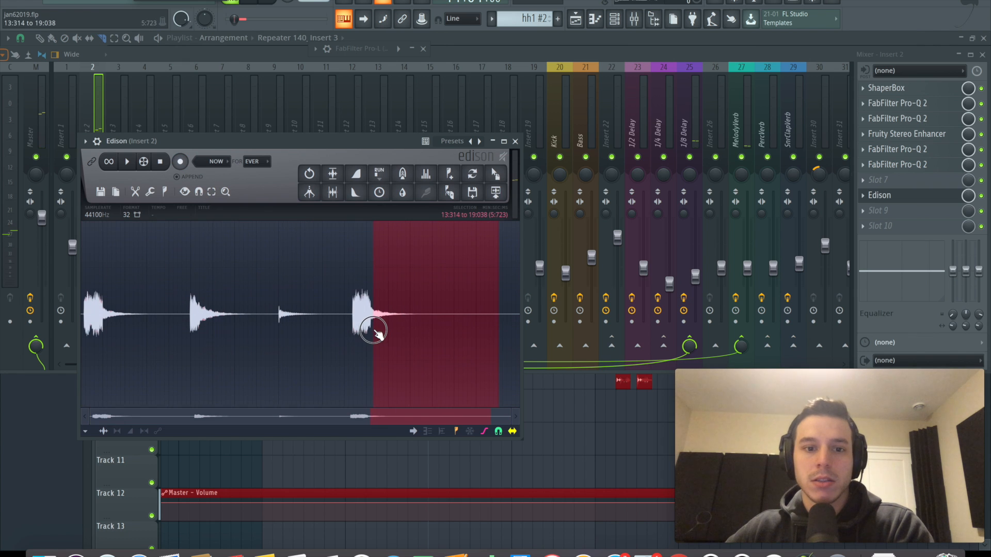
key("space")
left_click_drag(374, 333, 282, 332)
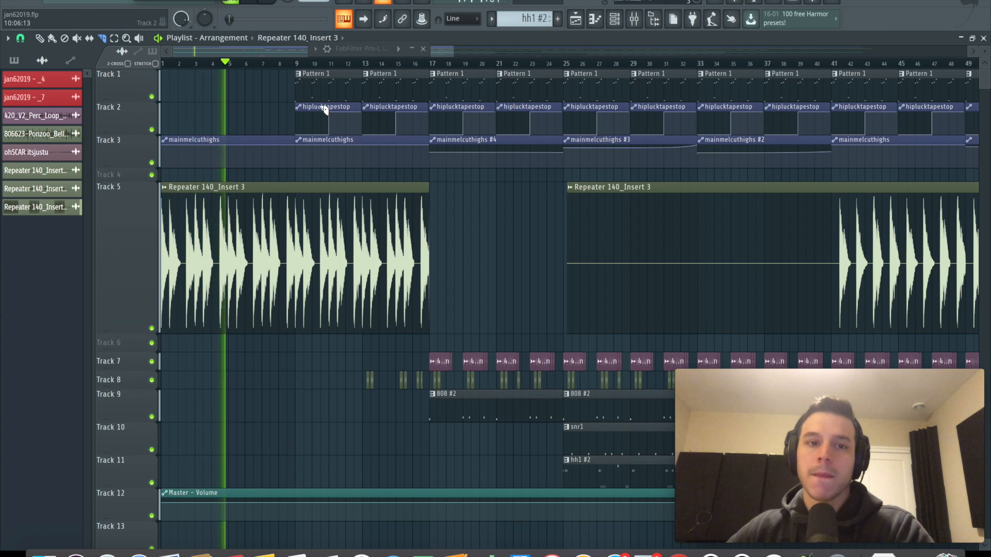
Open the first Glitch2 on mixer Insert 3, examine its Gater block settings, and audition the effect
key("space")
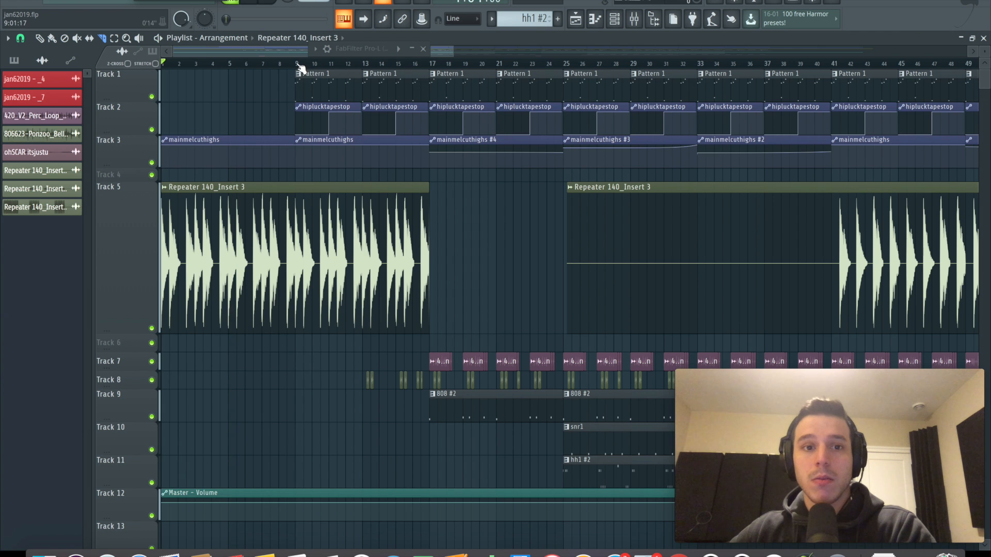
key("F9")
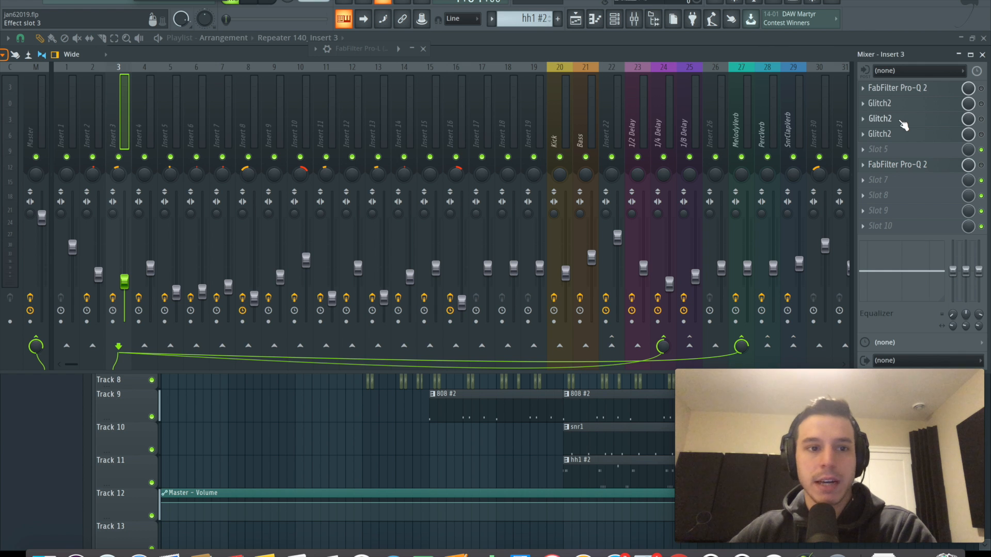
left_click(911, 104)
left_click_drag(425, 273, 503, 184)
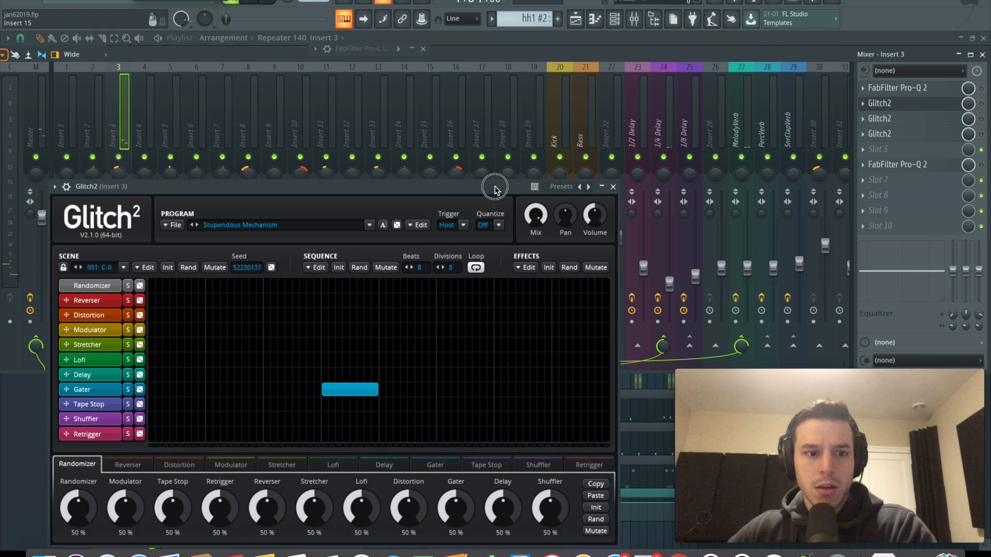
left_click(357, 384)
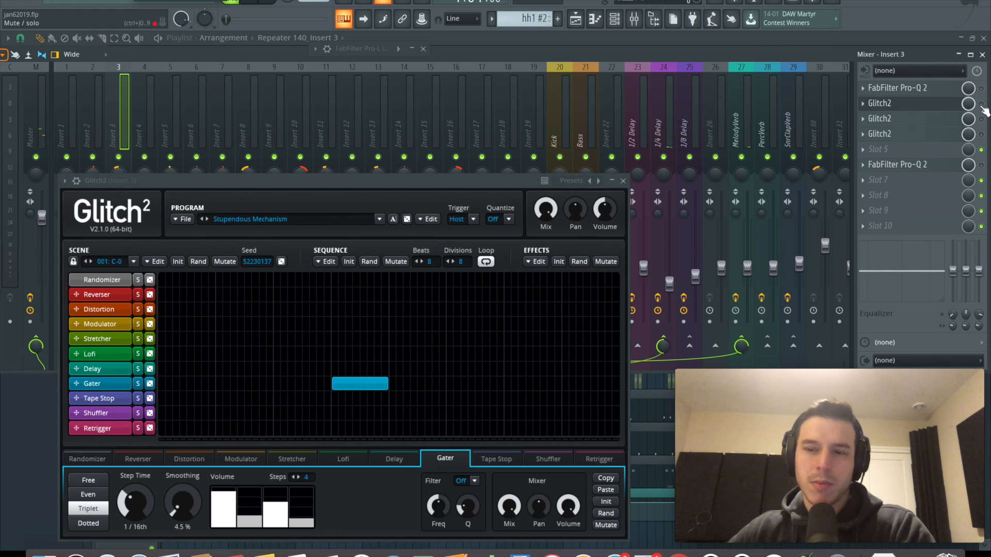
key("space")
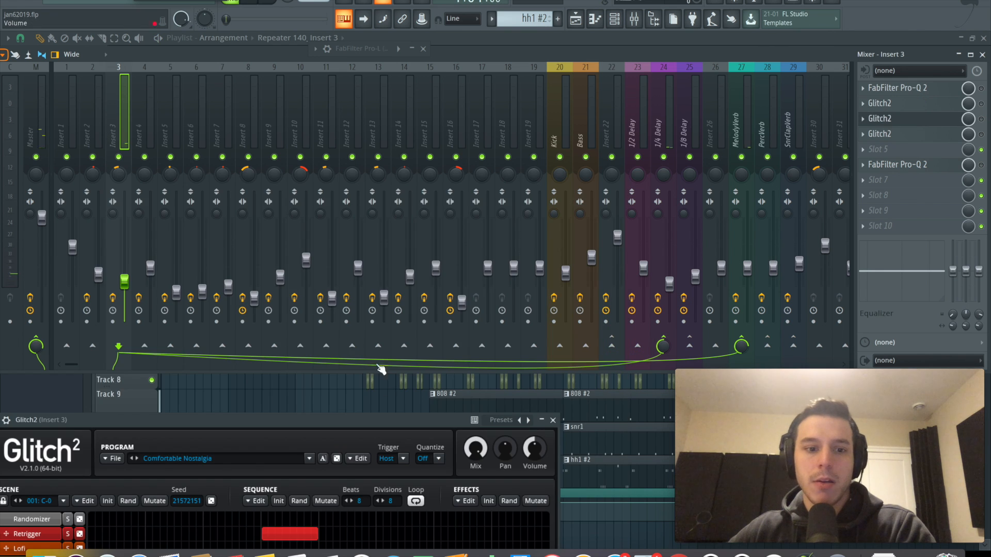
Examine the second and third Glitch2 instances on Insert 3 and audition their Retrigger and Tape Stop blocks
left_click_drag(373, 502, 513, 128)
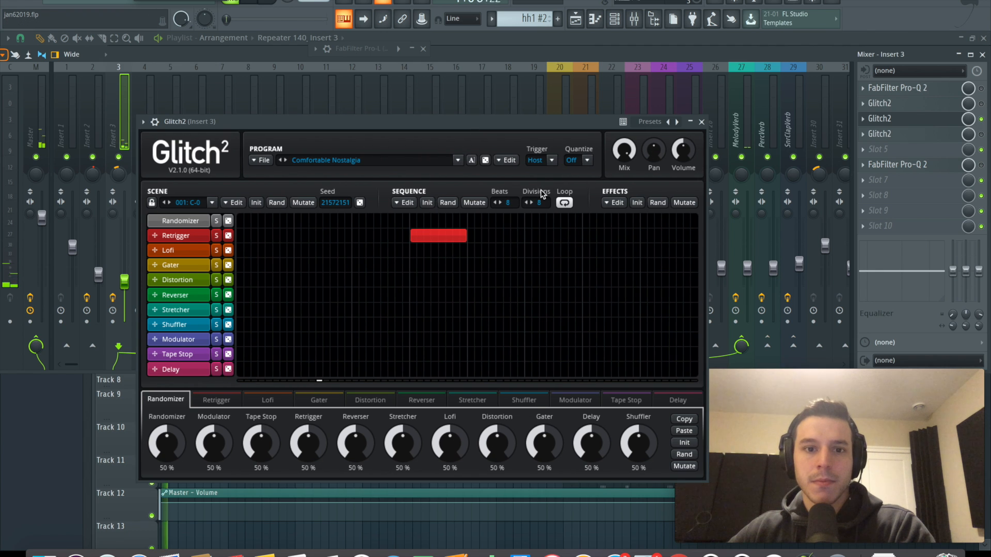
key("space")
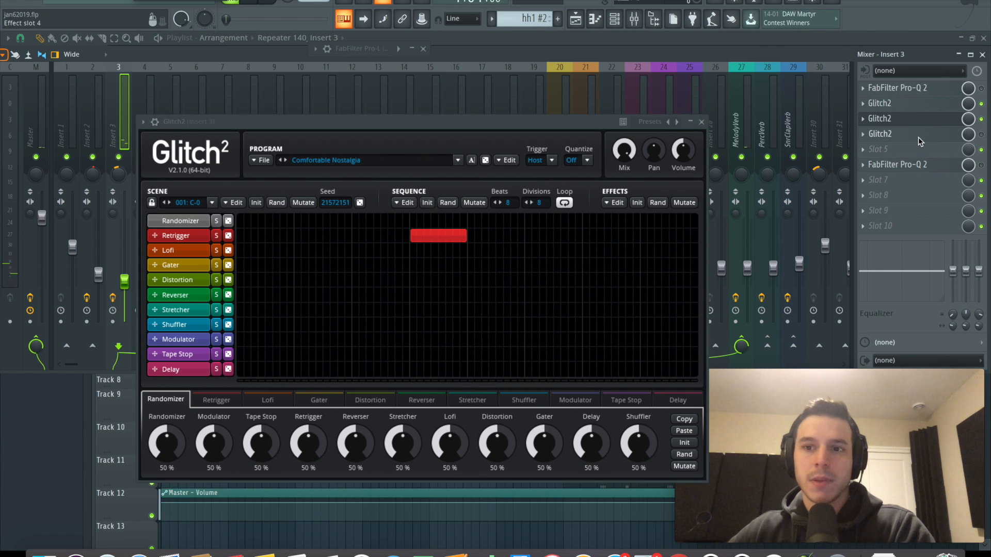
left_click(918, 136)
left_click_drag(763, 338, 510, 165)
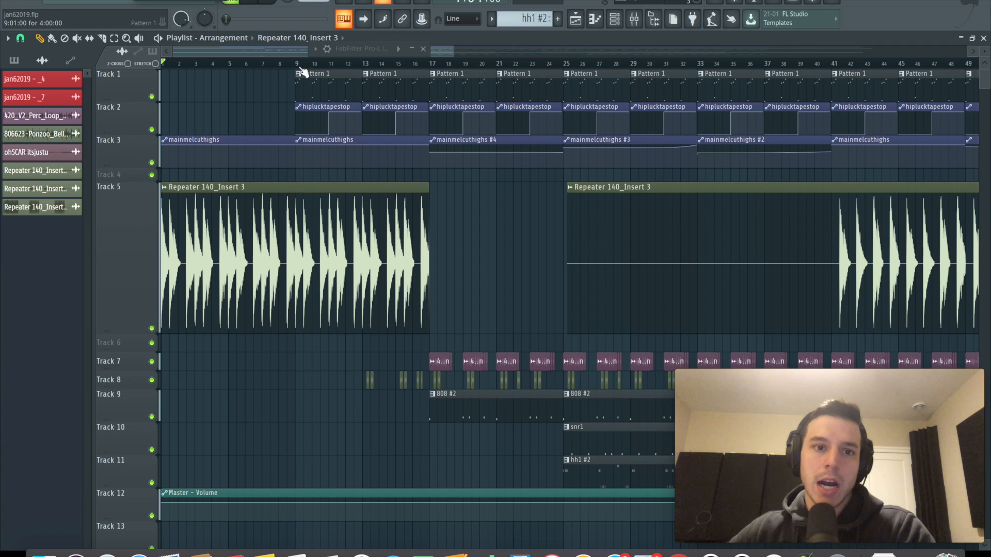
Play the playlist from bar 9 to hear the hiplucktapestop automation on Track 2
left_click(301, 63)
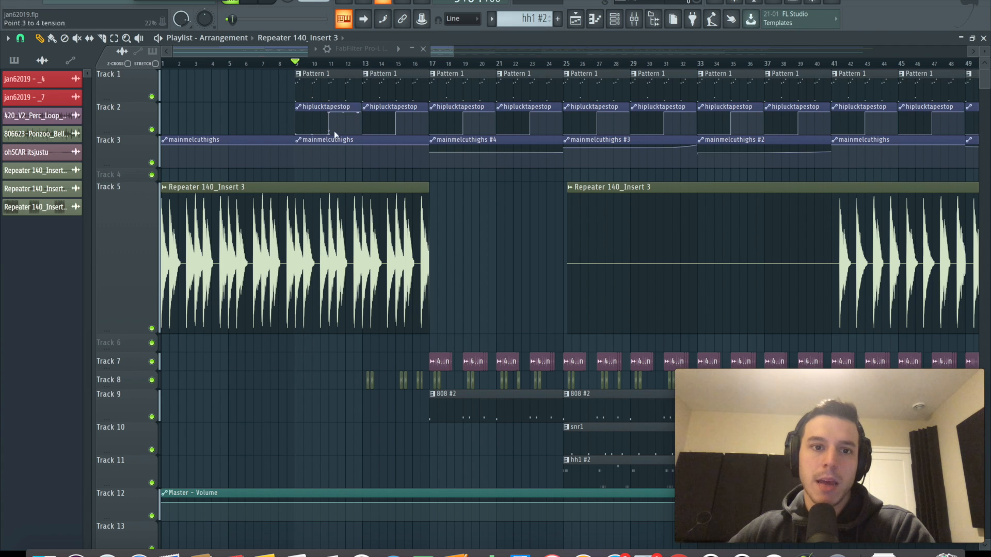
key("space")
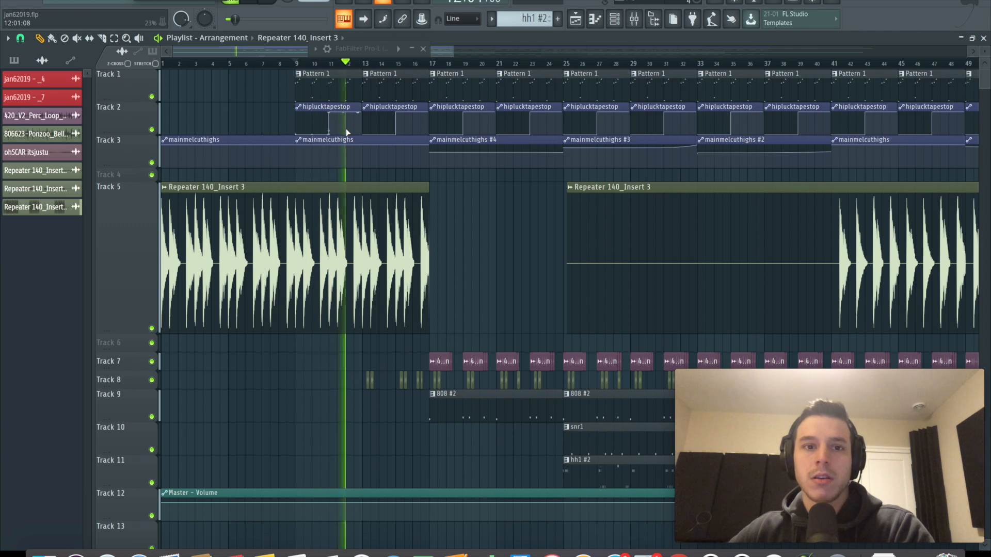
Inspect the 1/4 Delay and MelodyVerb sends of mixer Insert 3 and listen to the track with its sends muted
key("F9")
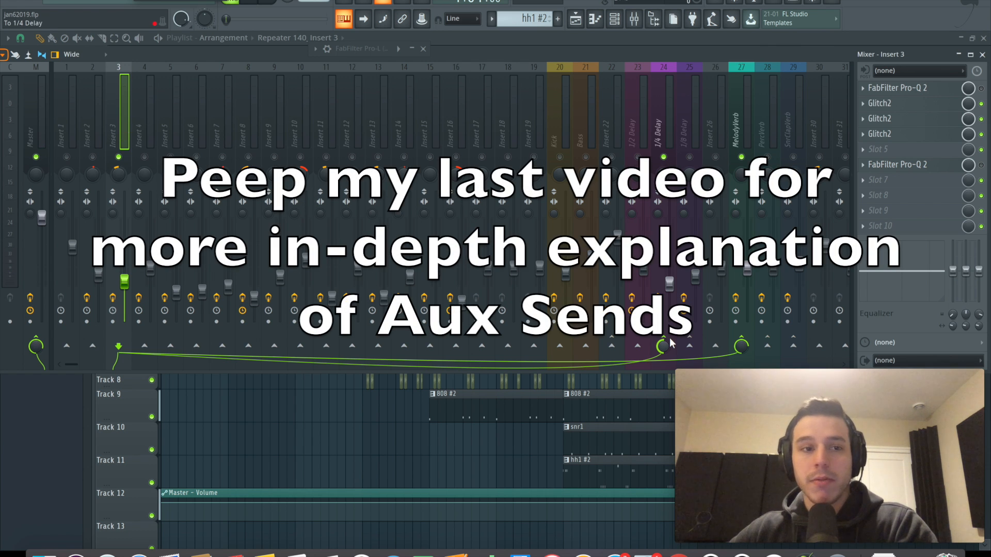
left_click(662, 128)
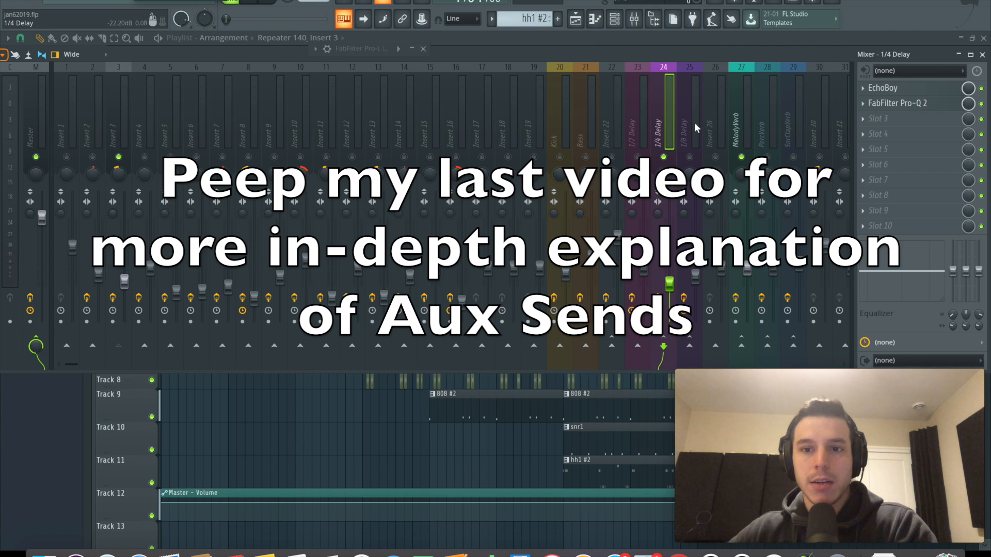
left_click(741, 122)
left_click(118, 129)
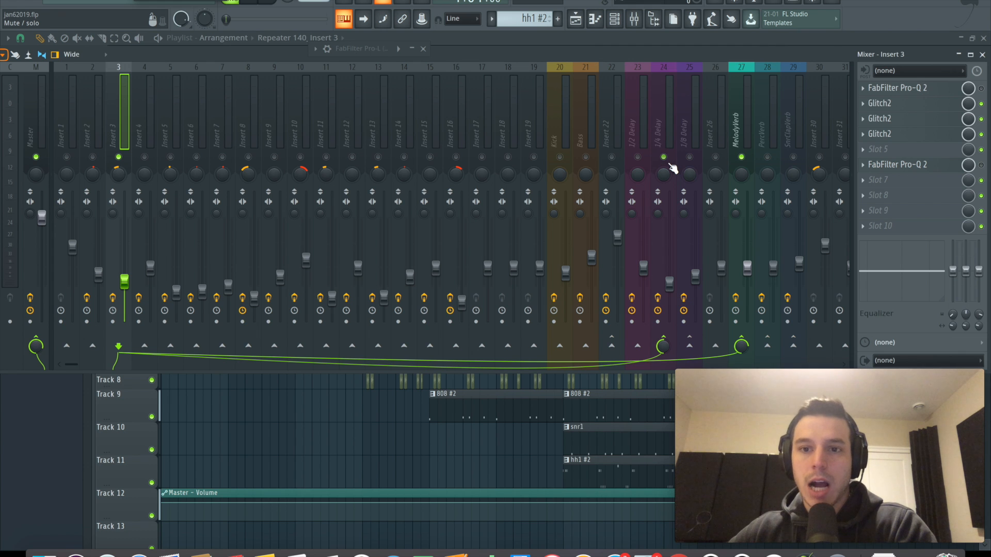
key("space")
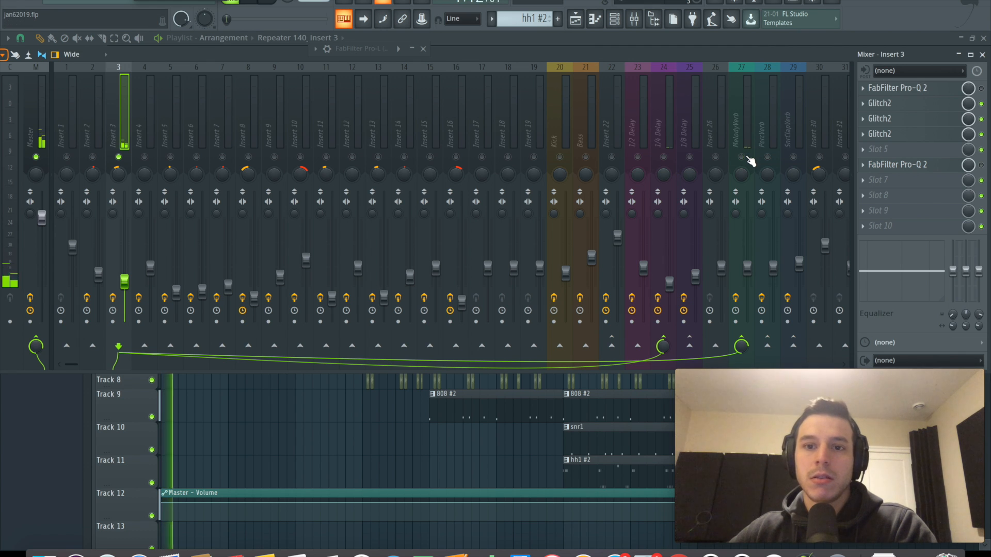
key("space")
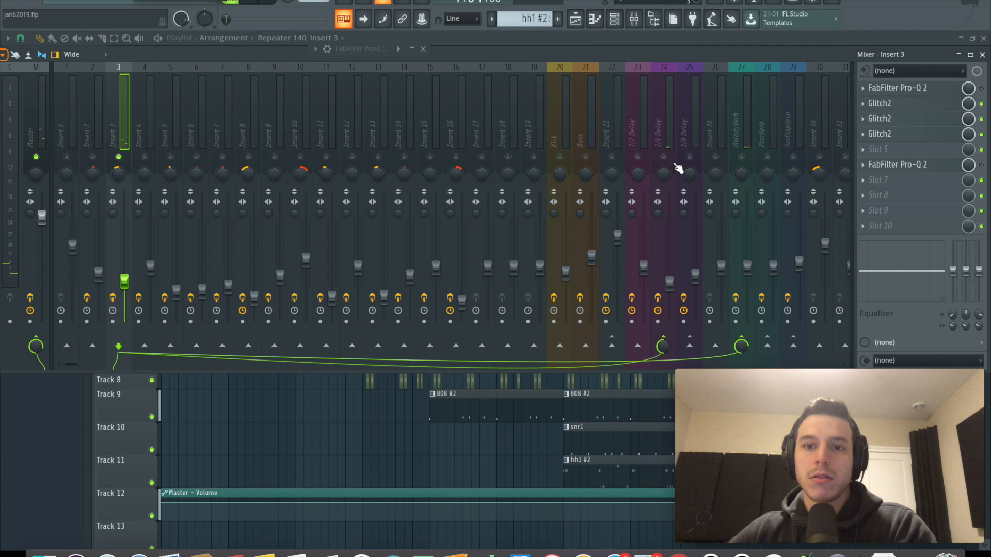
Raise the 1/4 Delay and MelodyVerb send track faders slightly and audition the result
left_click(669, 282)
left_click_drag(669, 282, 669, 269)
left_click(747, 267)
key("space")
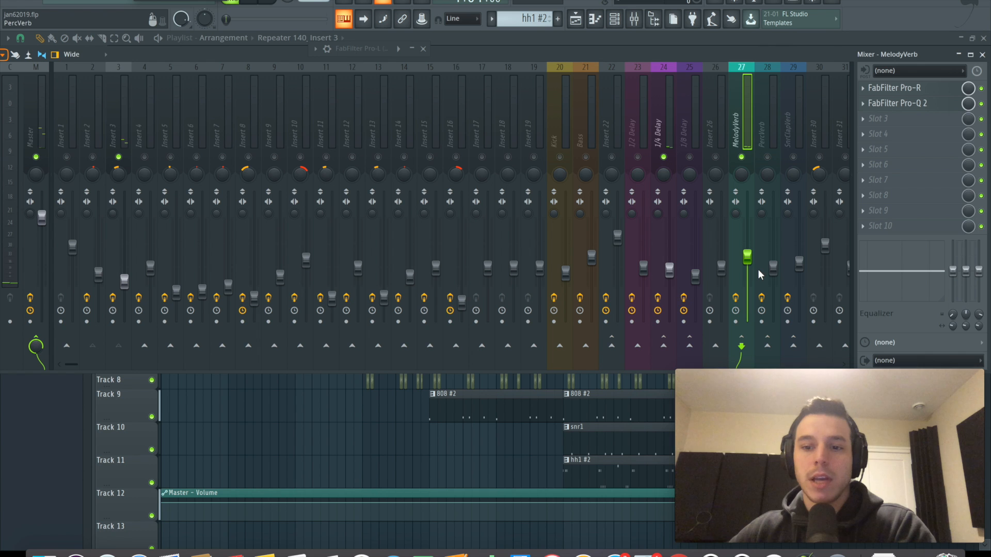
Unmute Insert 2 and its 1/8 Delay send, and raise the 1/8 Delay fader slightly
left_click(93, 128)
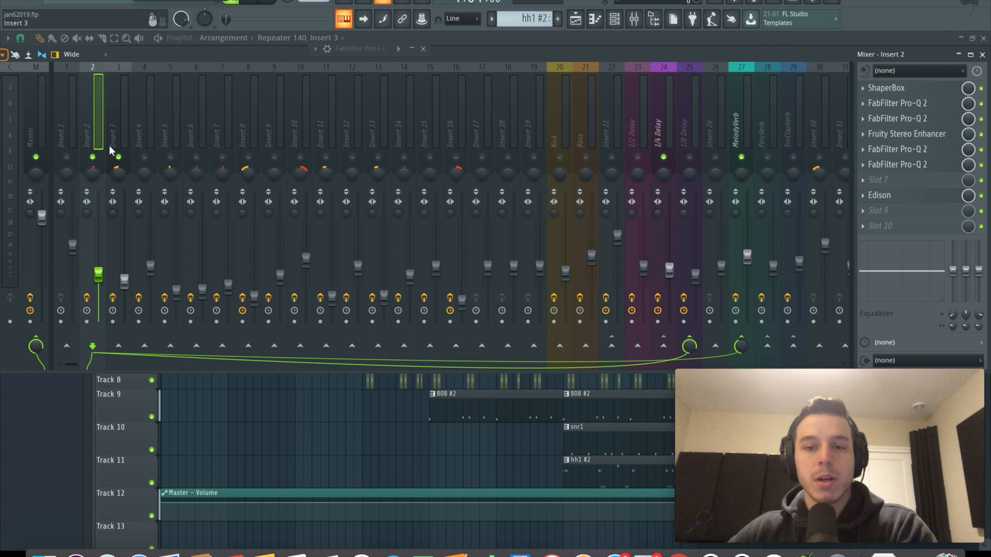
left_click(689, 155)
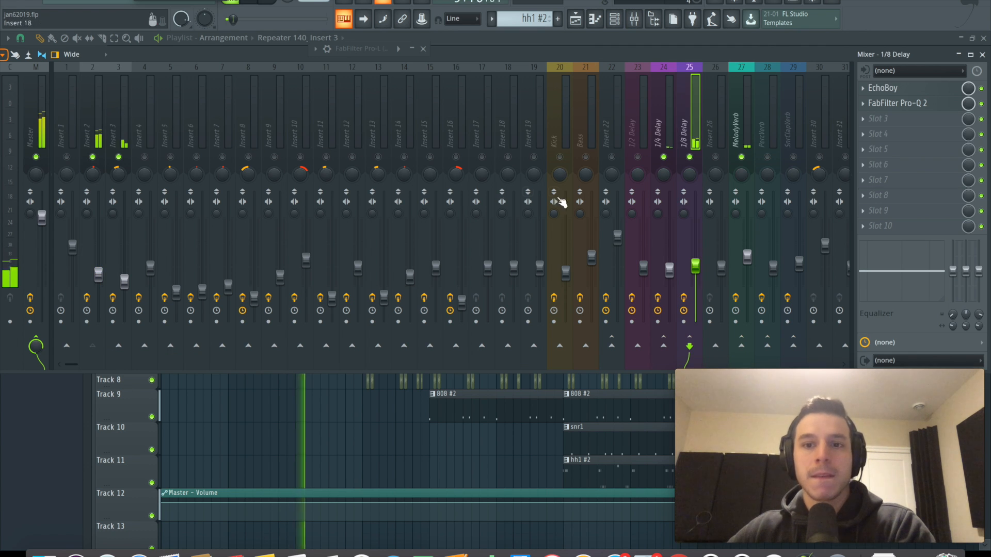
Lower the 1/8 Delay send fader and raise the low-cut frequency in its FabFilter Pro-Q 2
mouse_move(695, 266)
left_mouse_down()
mouse_move(694, 298)
mouse_move(695, 281)
left_mouse_up()
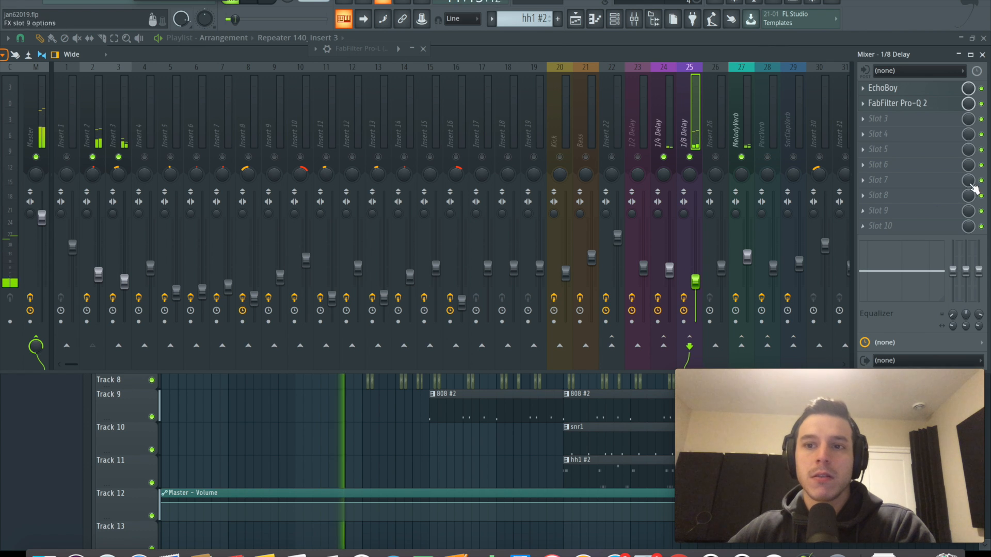
left_click(914, 107)
left_click(213, 266)
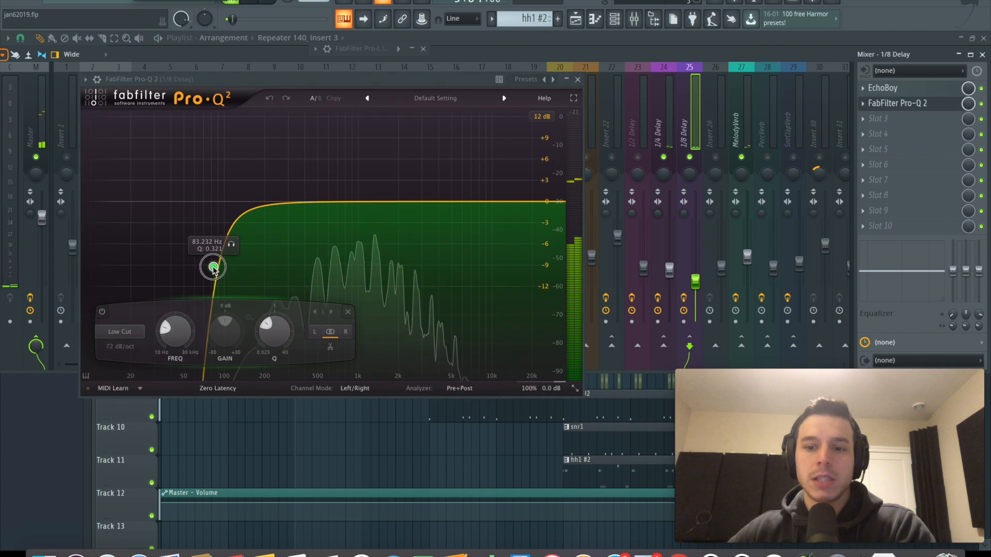
left_click_drag(215, 269, 215, 269)
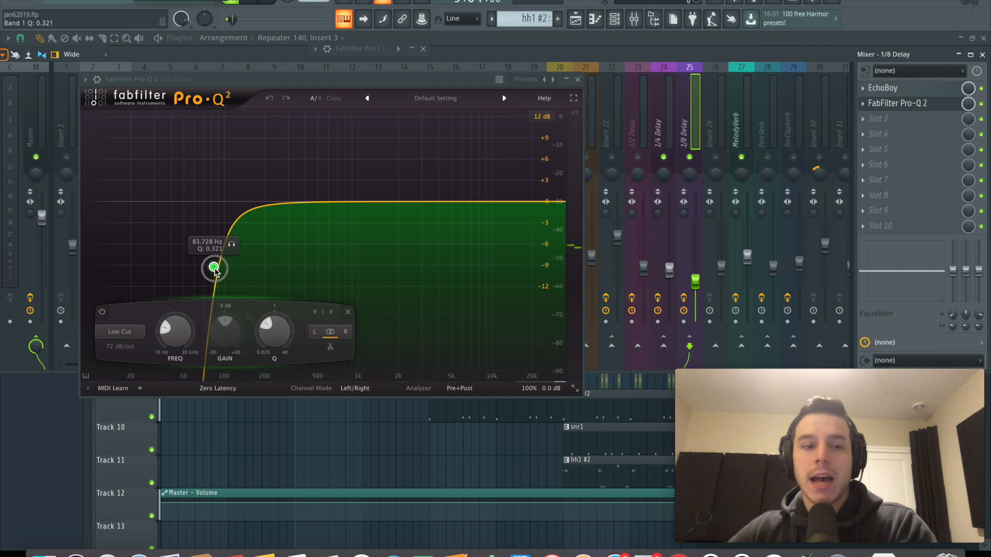
left_click_drag(214, 269, 325, 270)
right_click(312, 263)
left_click(312, 263)
key("space")
left_click(578, 79)
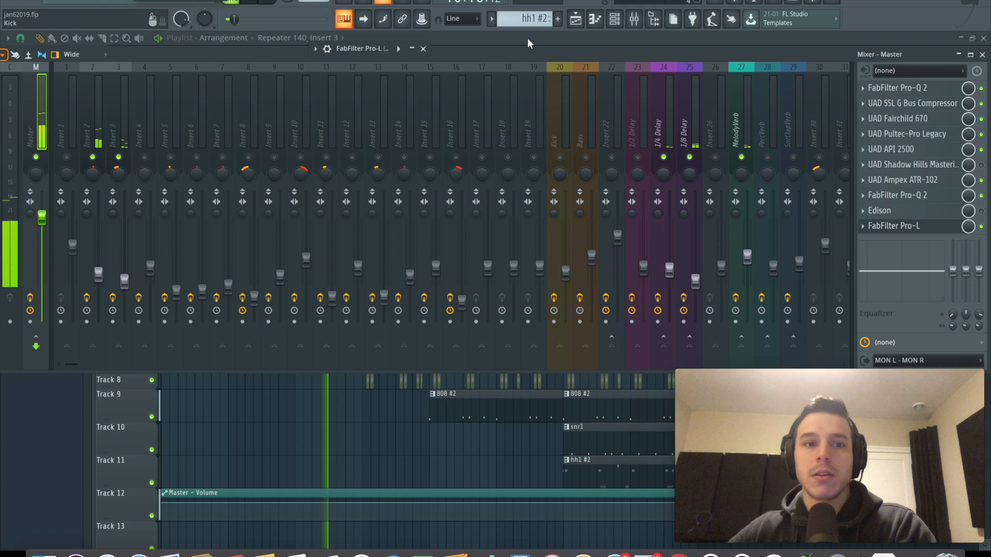
key("F9")
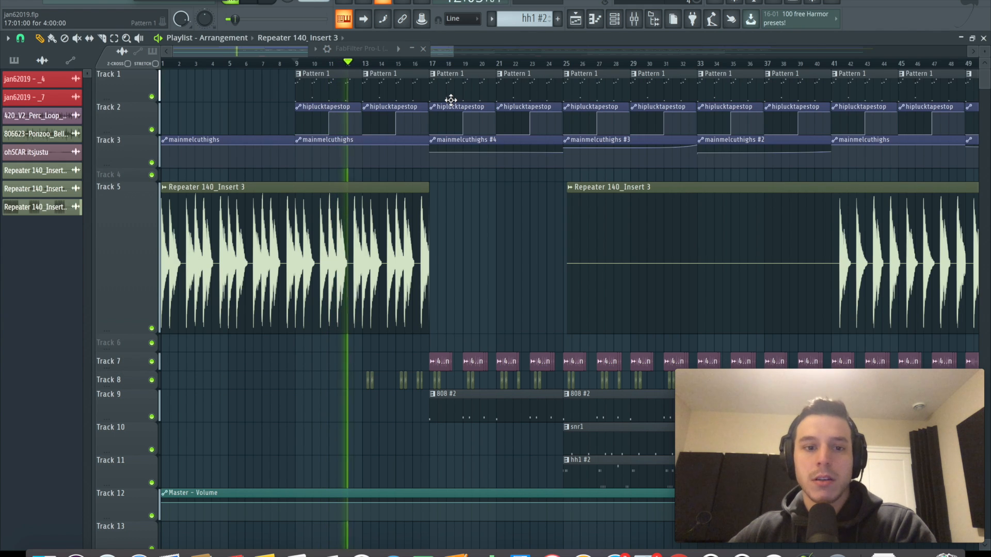
key("space")
key("F6")
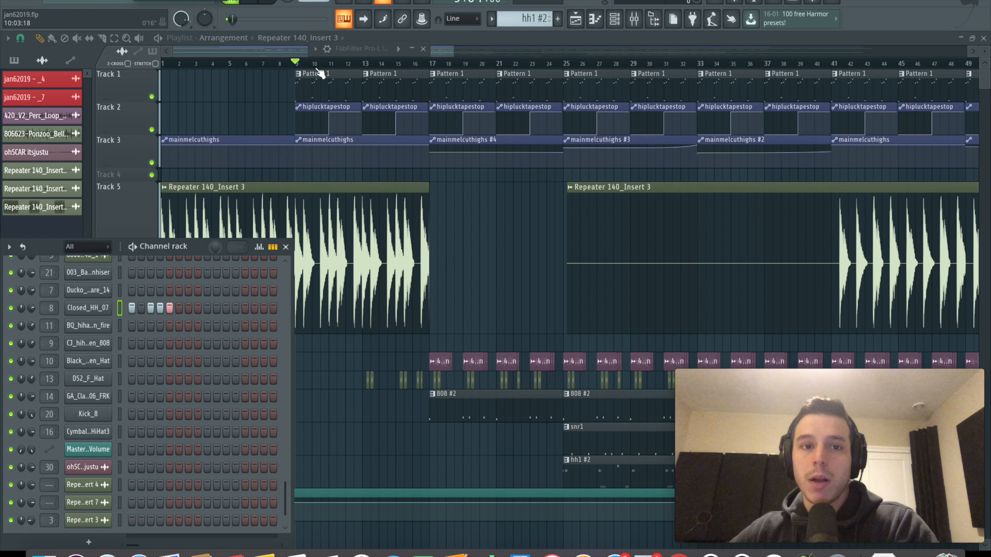
key("F6")
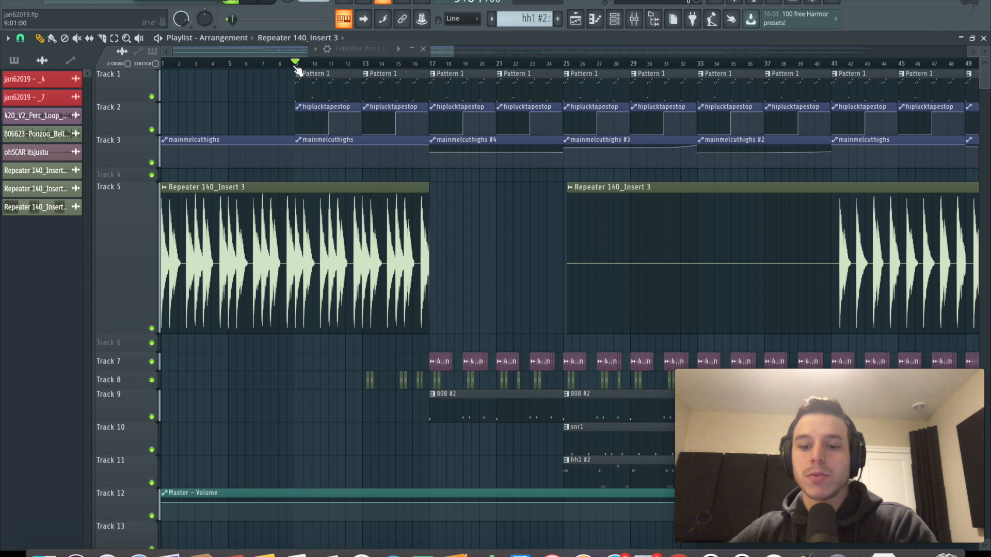
key("F9")
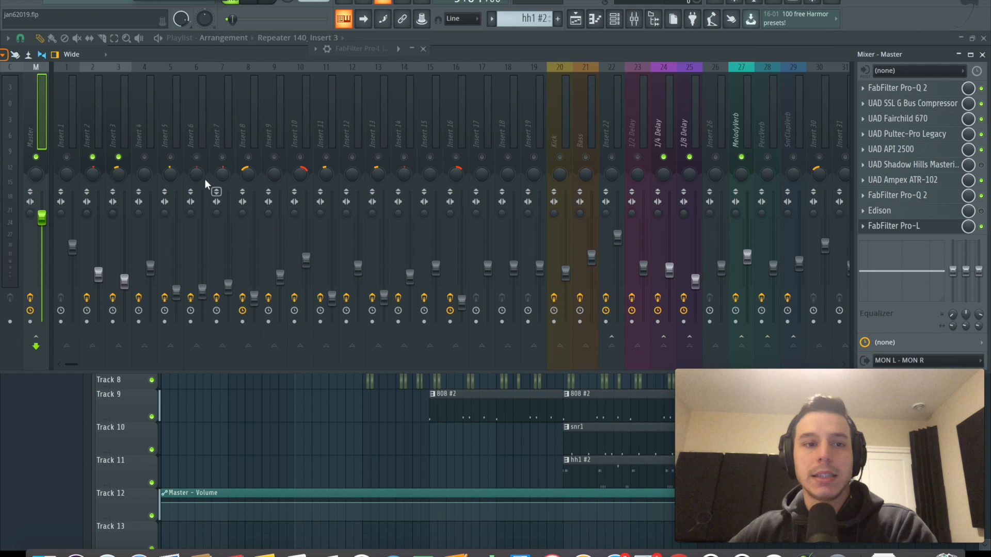
Play the arrangement from bar 29 to hear the mainmelcuthighs automation on Track 3
key("F9")
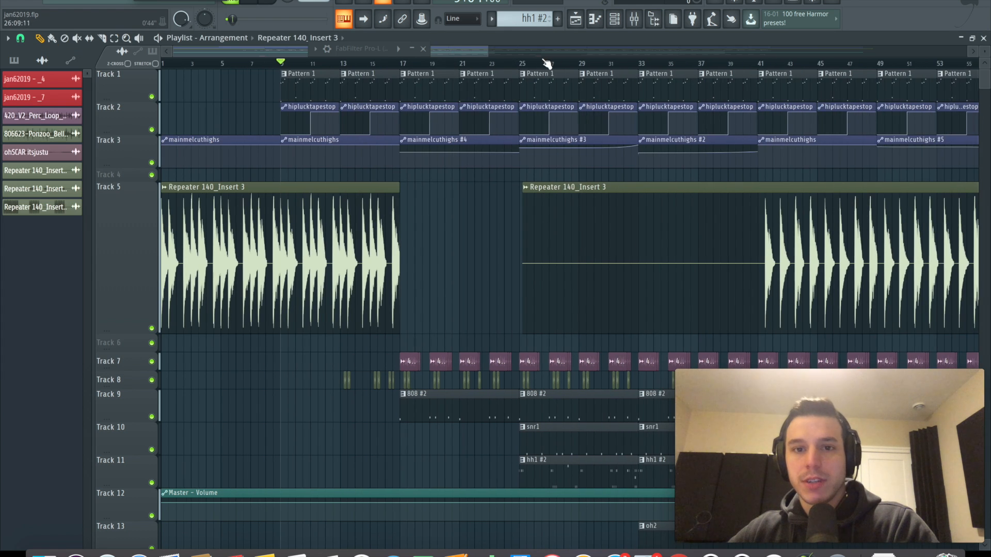
left_click(578, 64)
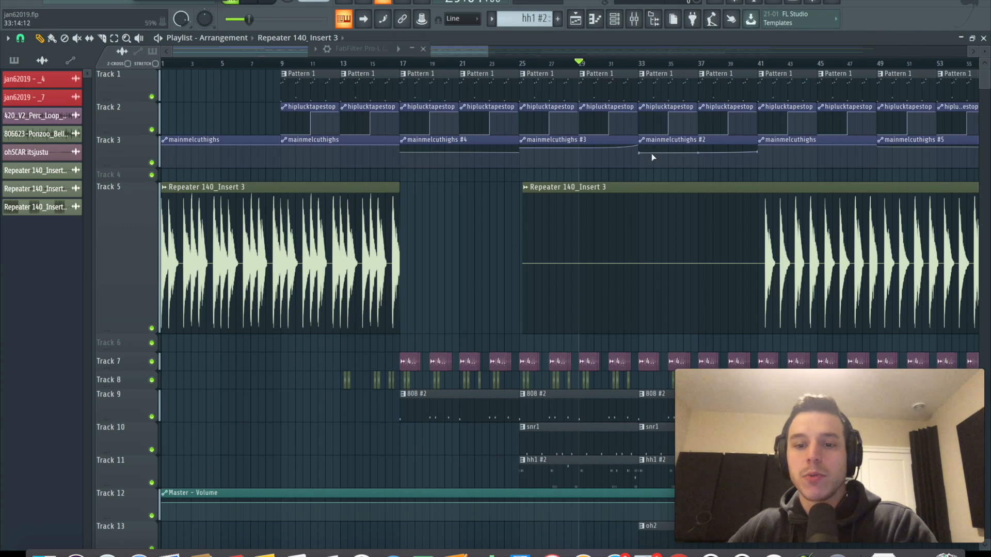
key("space")
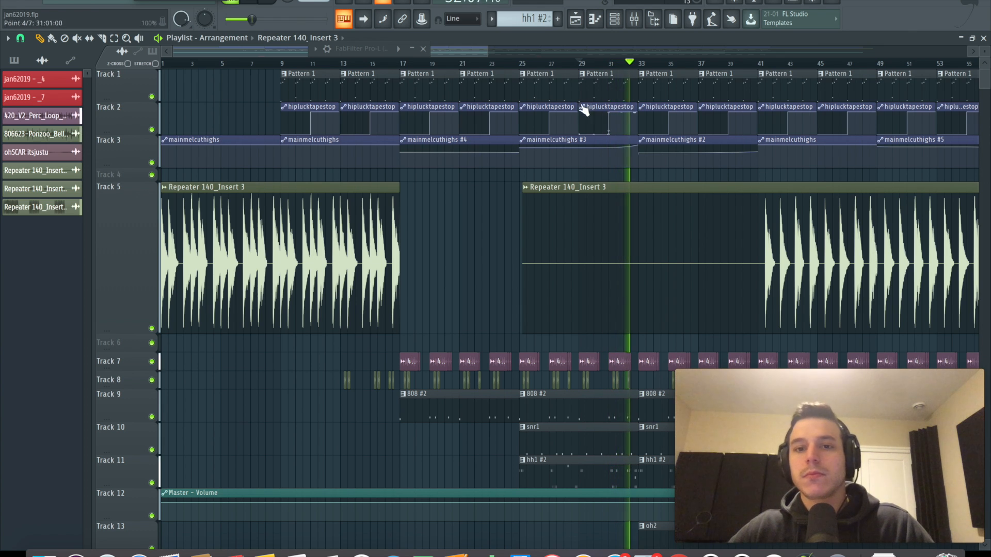
left_click(641, 153)
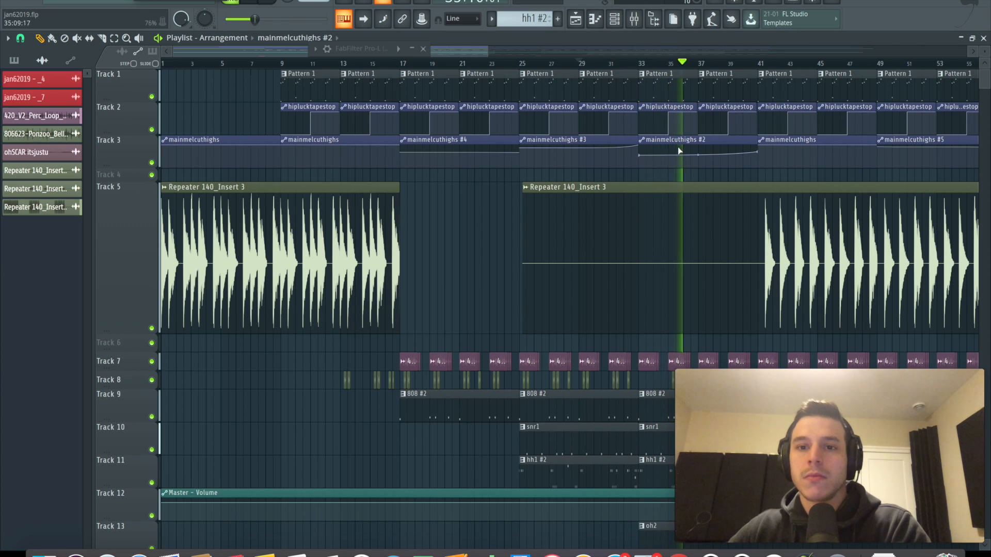
key("space")
Open the high-cut FabFilter Pro-Q 2 on Insert 2 below the playlist and watch its mix level during playback
key("F9")
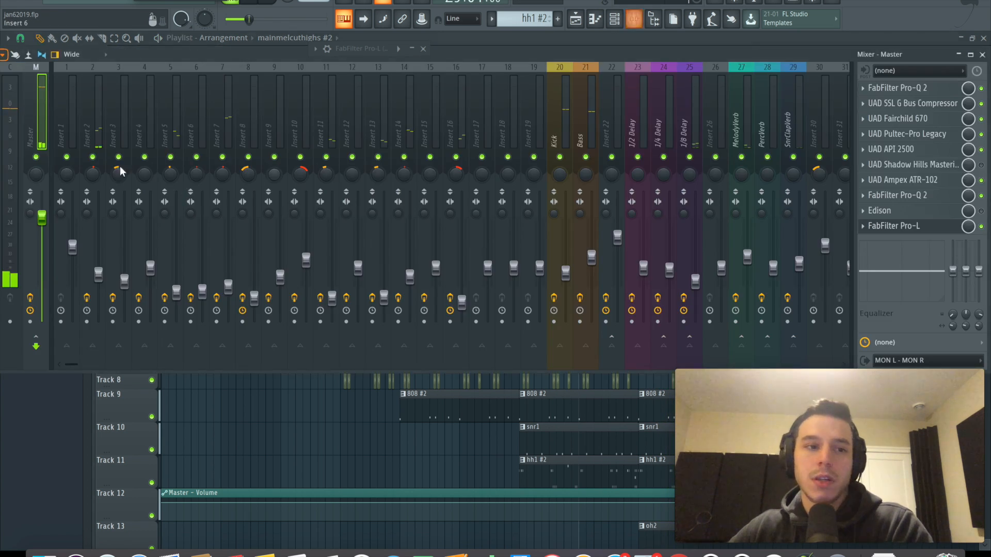
left_click(95, 103)
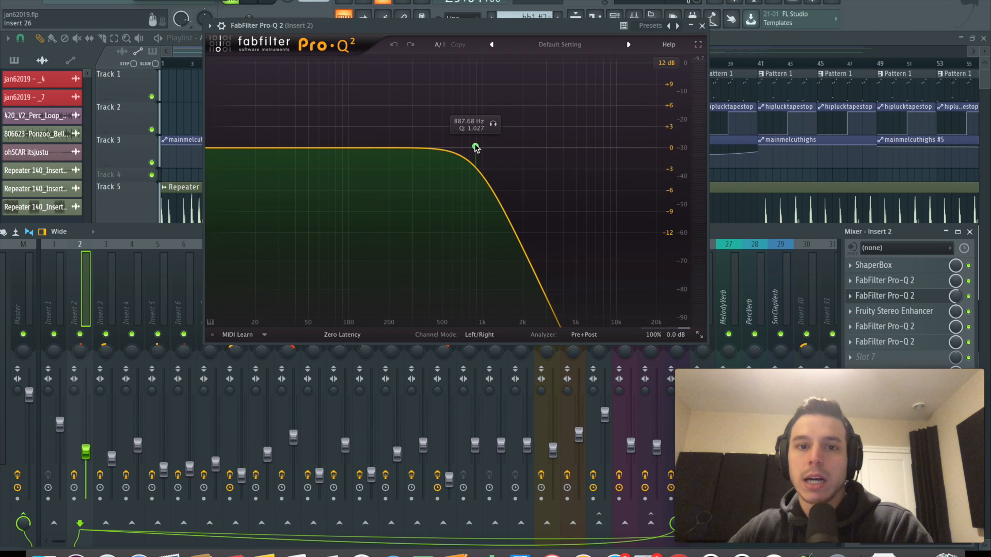
left_click_drag(476, 149, 479, 148)
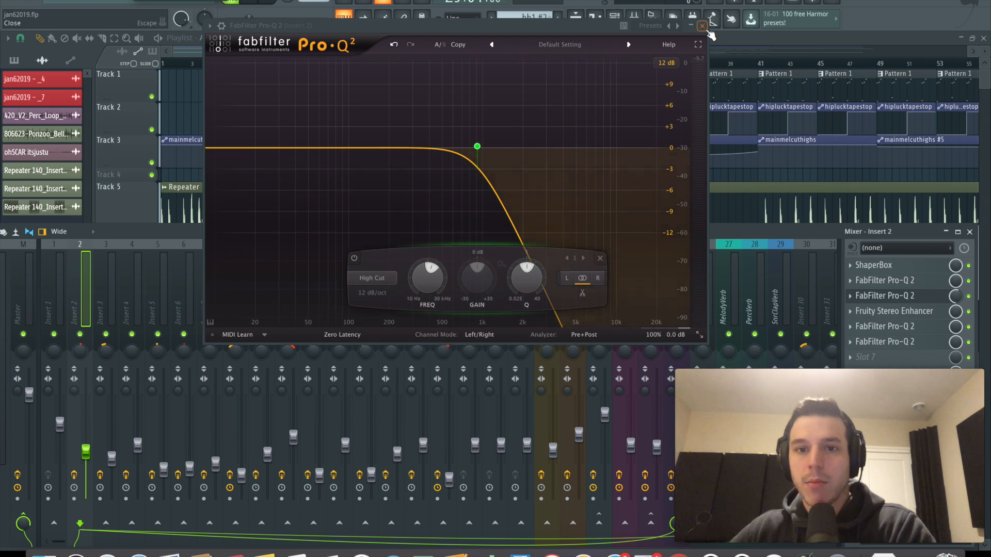
left_click_drag(564, 28, 568, 258)
key("space")
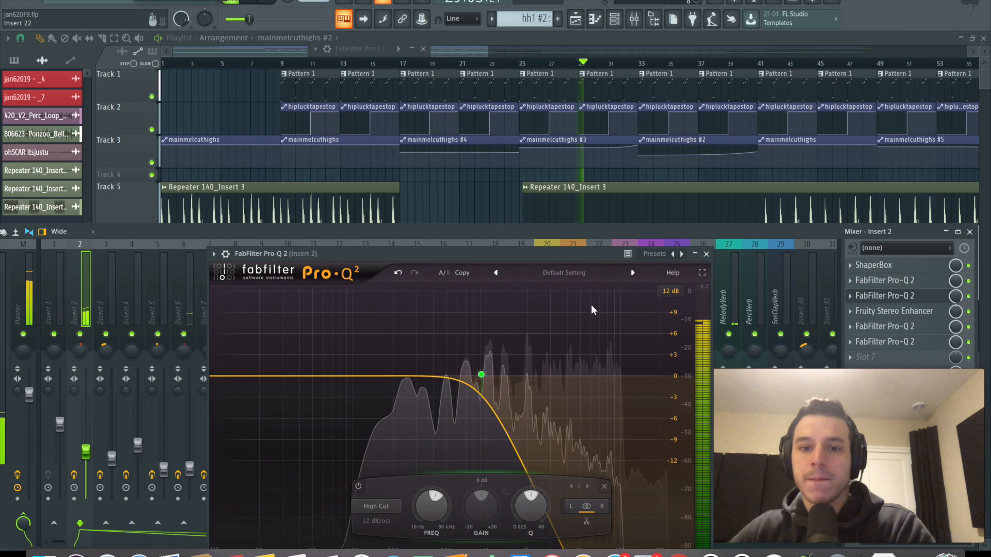
left_click(957, 304)
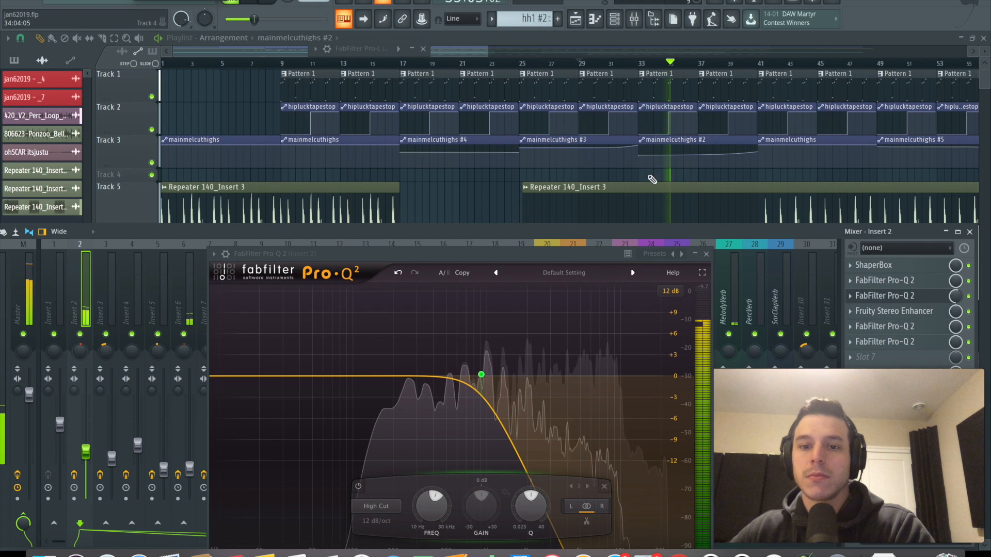
key("space")
Move the playback position to bar 17 where the 808 pattern on Track 9 starts
left_click(519, 63)
scroll(519, 63, "down", 1)
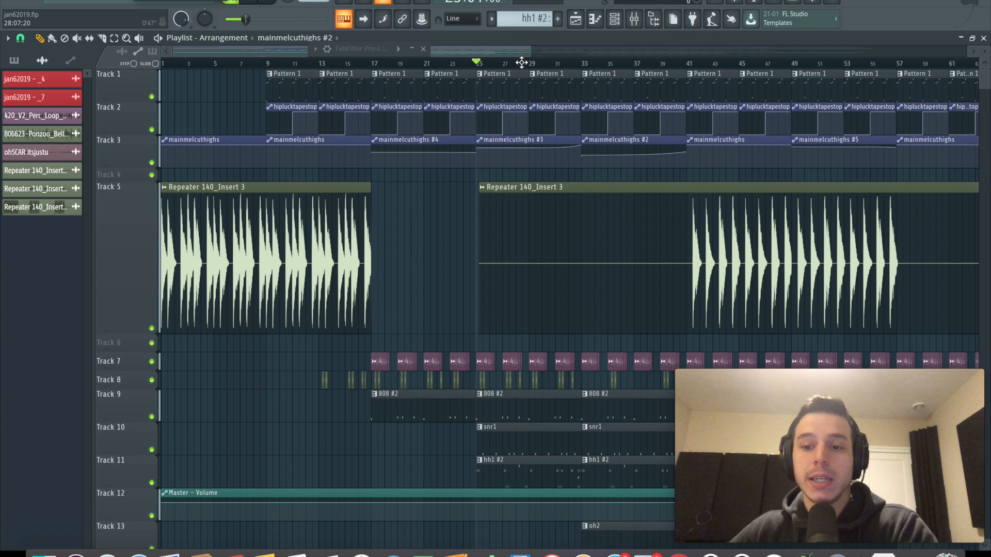
scroll(489, 62, "down", 1)
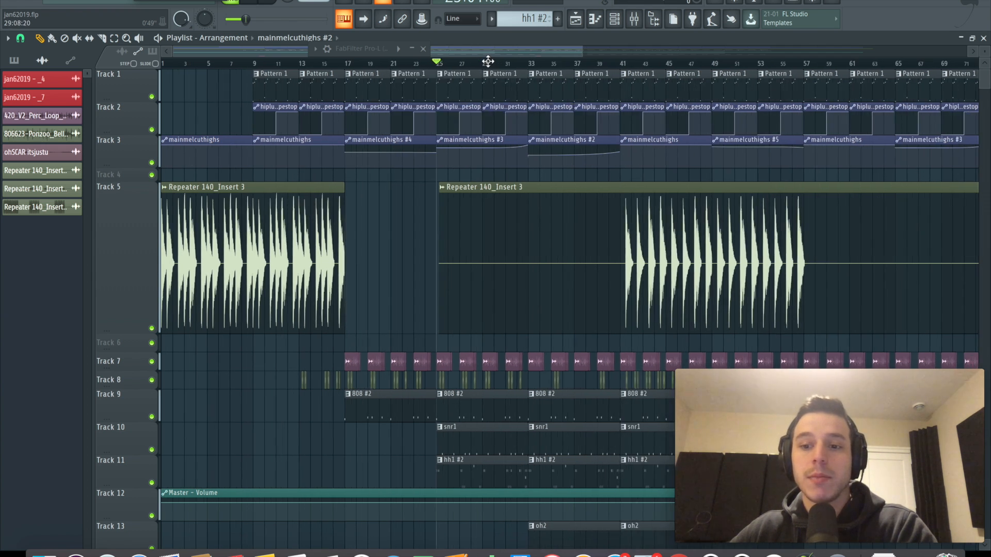
scroll(488, 62, "up", 2)
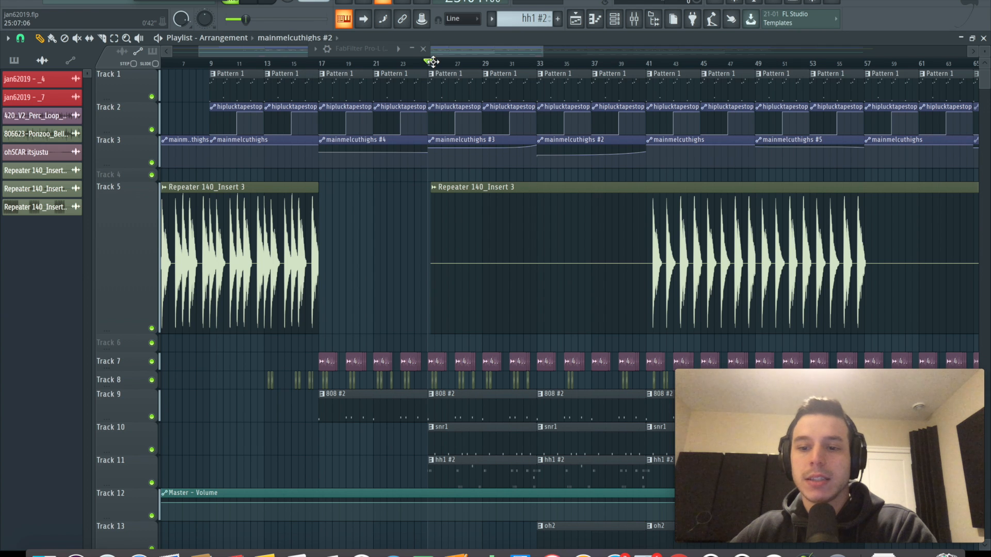
left_click(321, 63)
Examine the Bass track's routing to Insert 22 in the mixer and select Insert 22
left_click(634, 19)
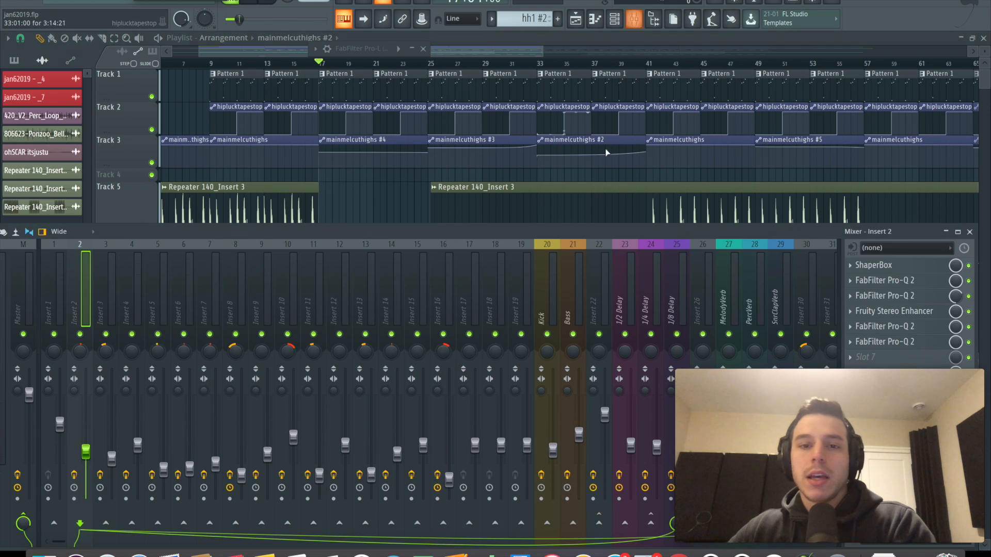
left_click(578, 275)
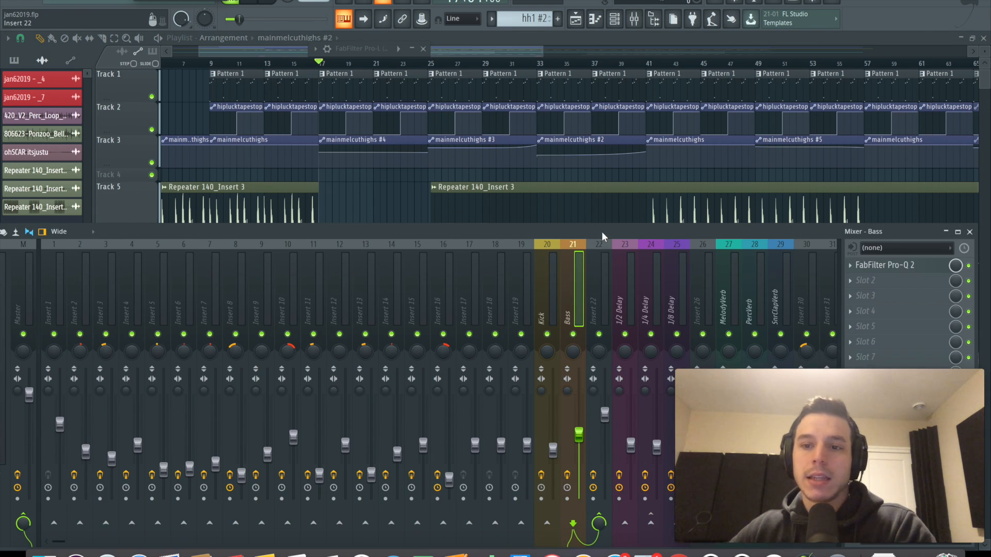
left_click_drag(601, 231, 598, 201)
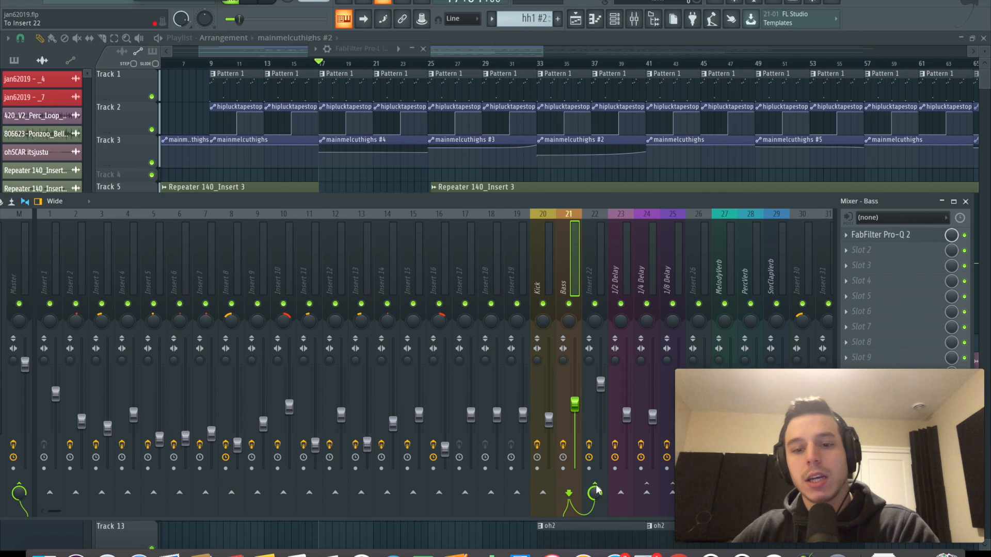
left_click(596, 258)
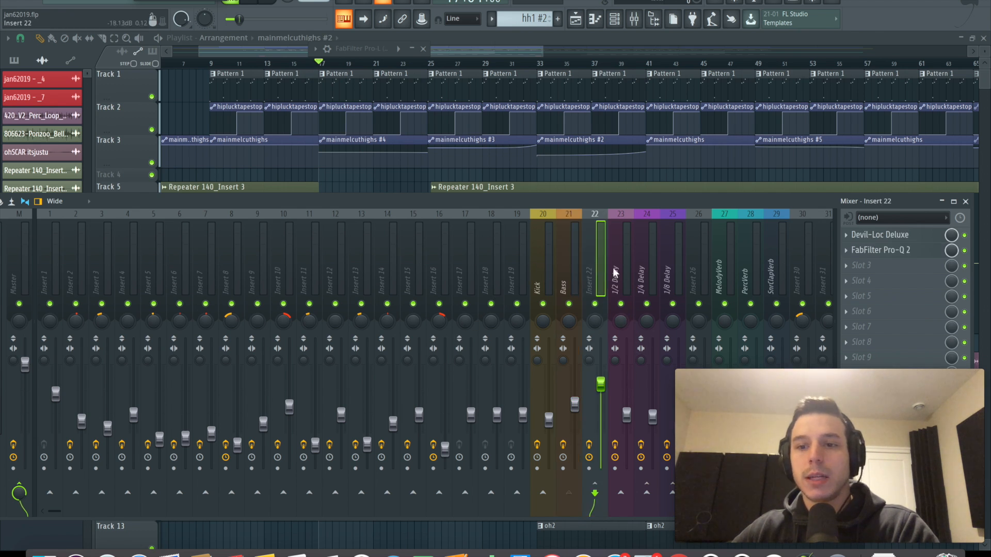
Inspect the Devil-Loc Deluxe on Insert 22 and slightly lower the low-cut frequency of its FabFilter Pro-Q 2
left_click(894, 237)
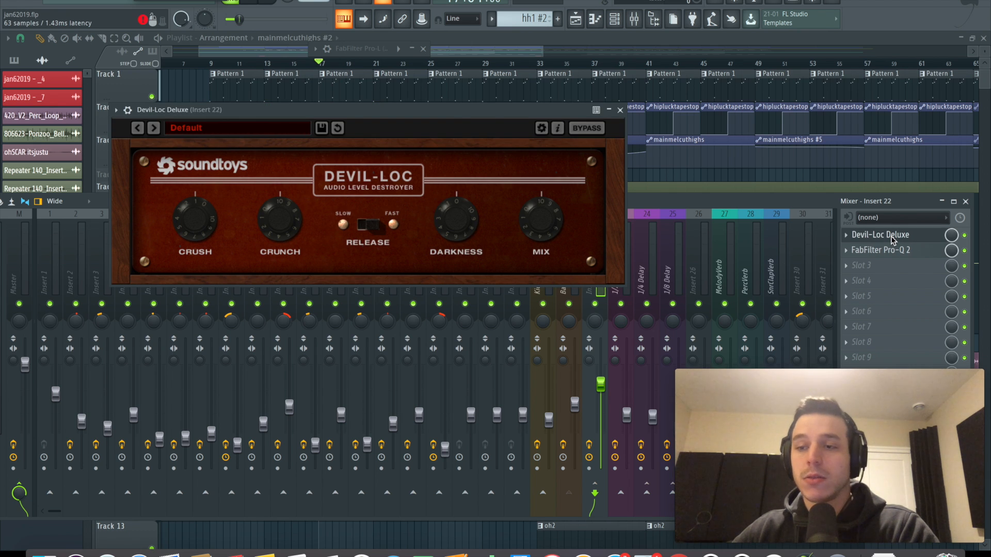
left_click(880, 250)
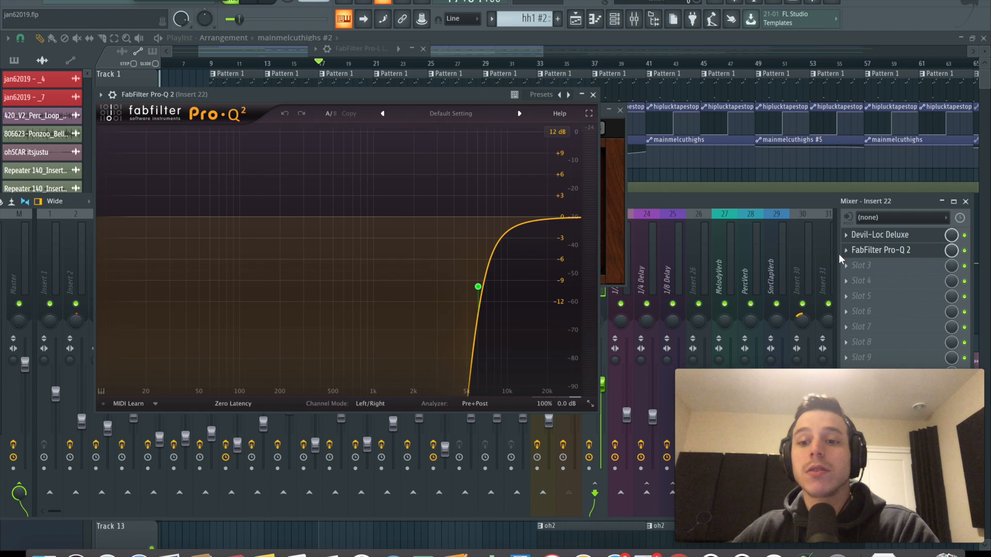
mouse_move(479, 291)
left_mouse_down()
mouse_move(381, 289)
mouse_move(499, 290)
mouse_move(454, 285)
mouse_move(465, 280)
left_mouse_up()
left_click(592, 95)
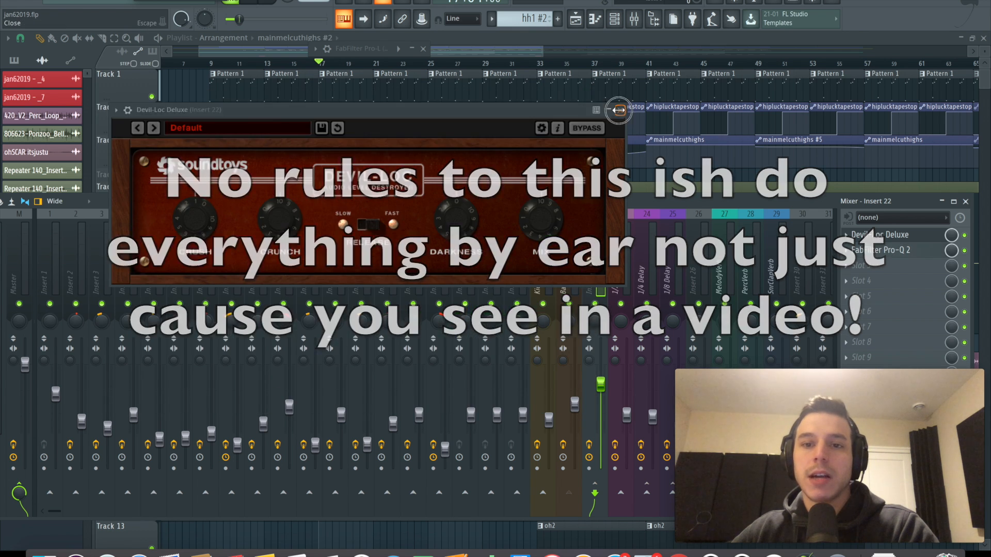
left_click(620, 110)
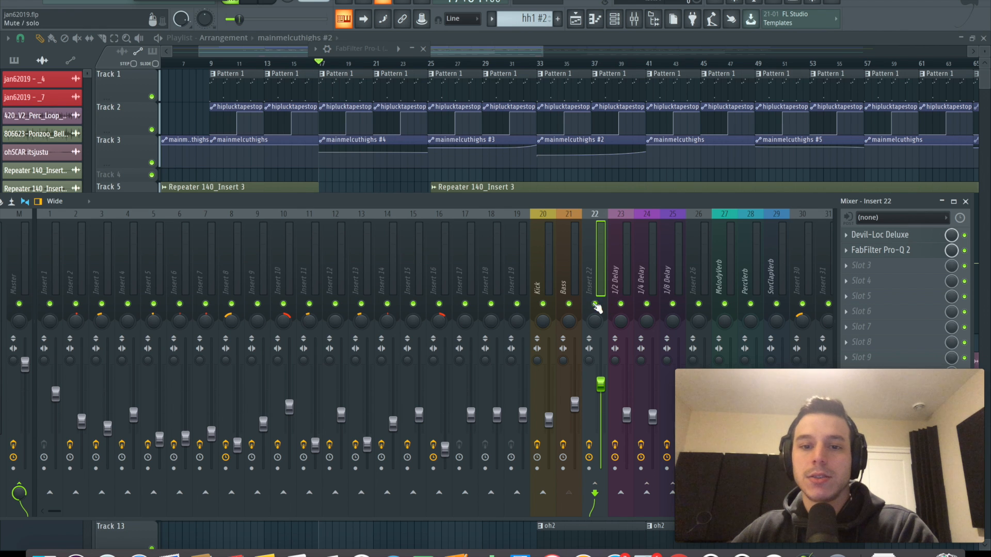
Review the FabFilter Pro-Q 2 cuts on the Bass track and listen to the soloed Bass from bar 17
left_click(569, 269)
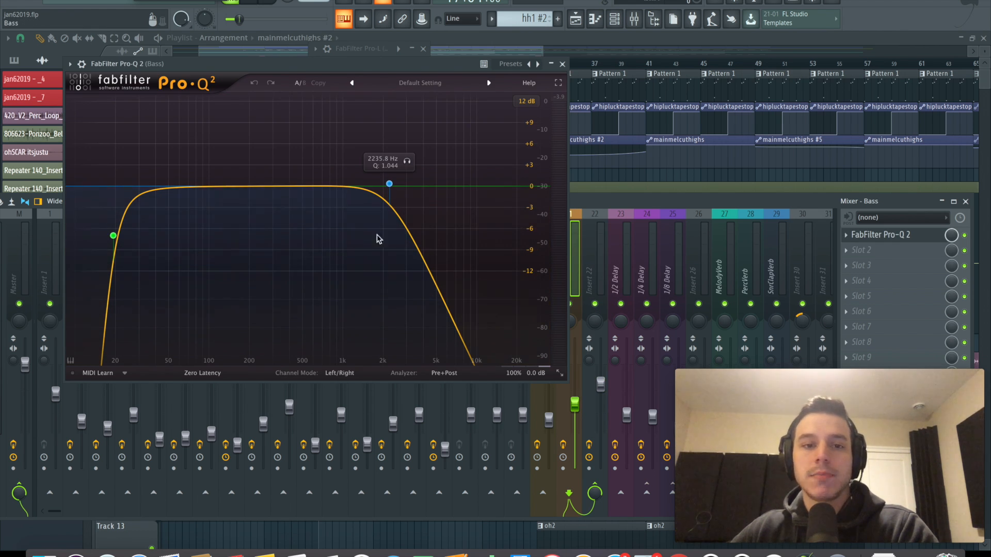
left_click(562, 63)
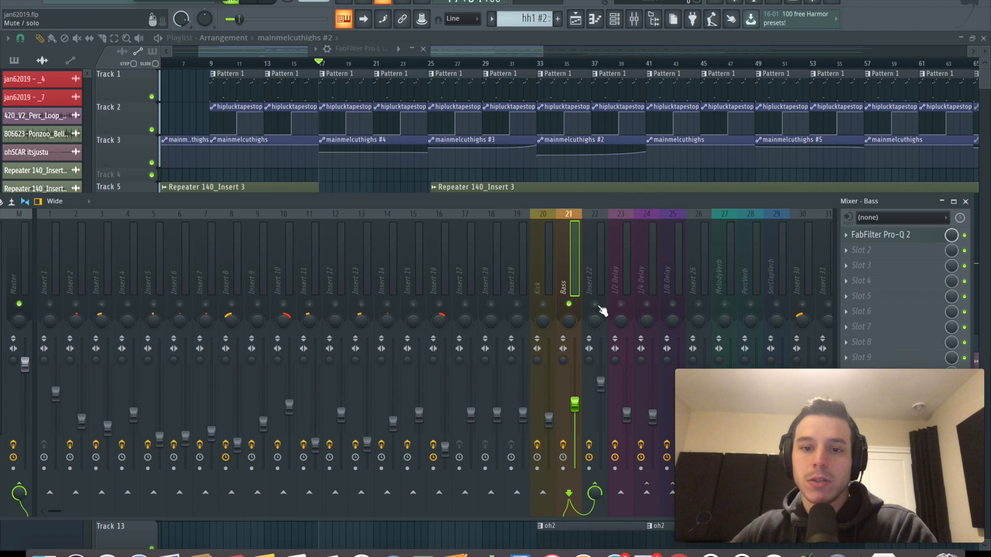
key("space")
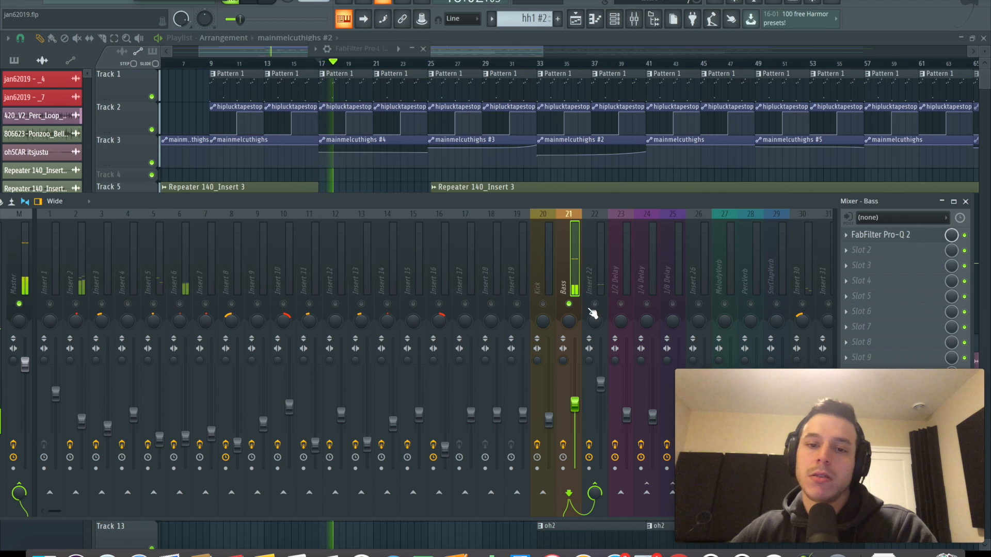
key("space")
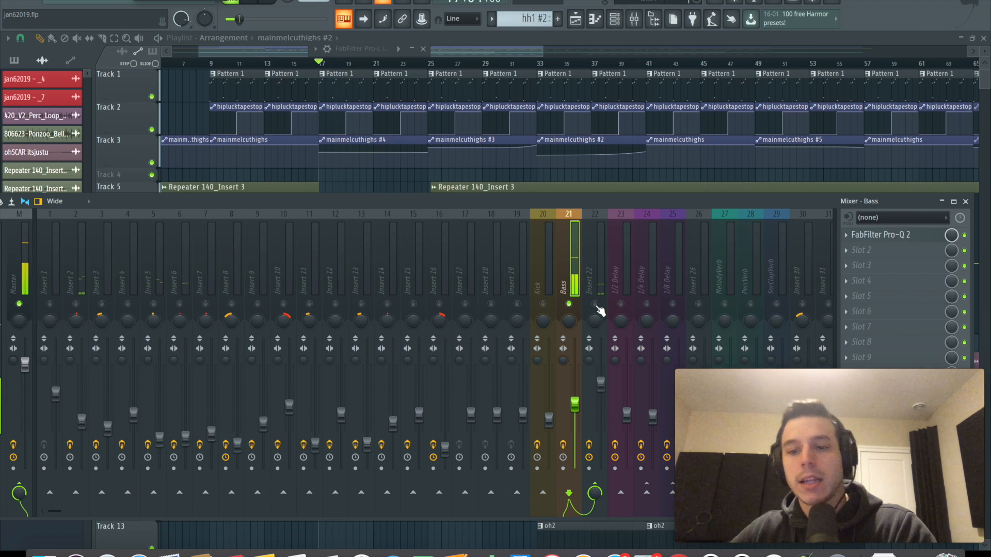
Audition the soloed Bass together with Insert 22 and set the Insert 22 fader to -4.1 dB
key("space")
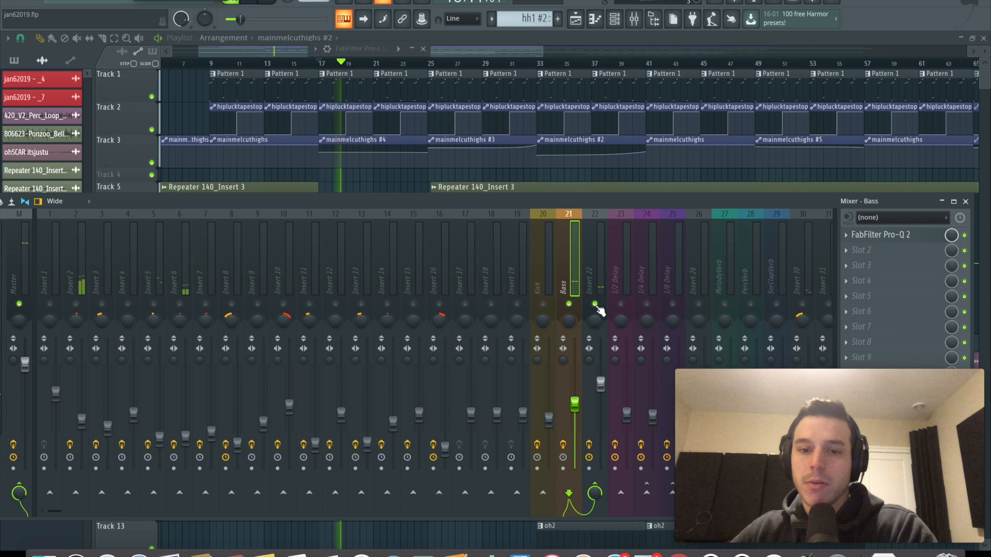
left_click(600, 383)
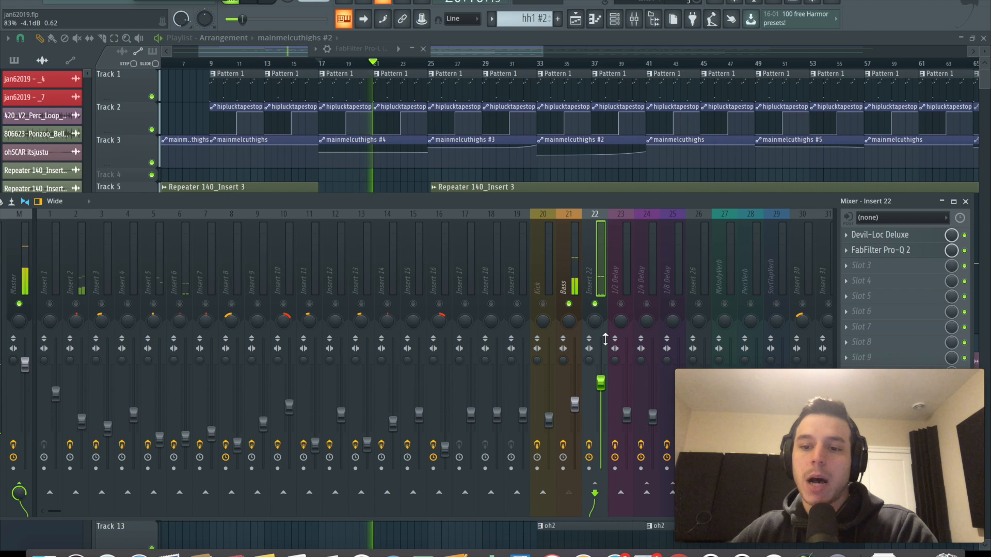
key("space")
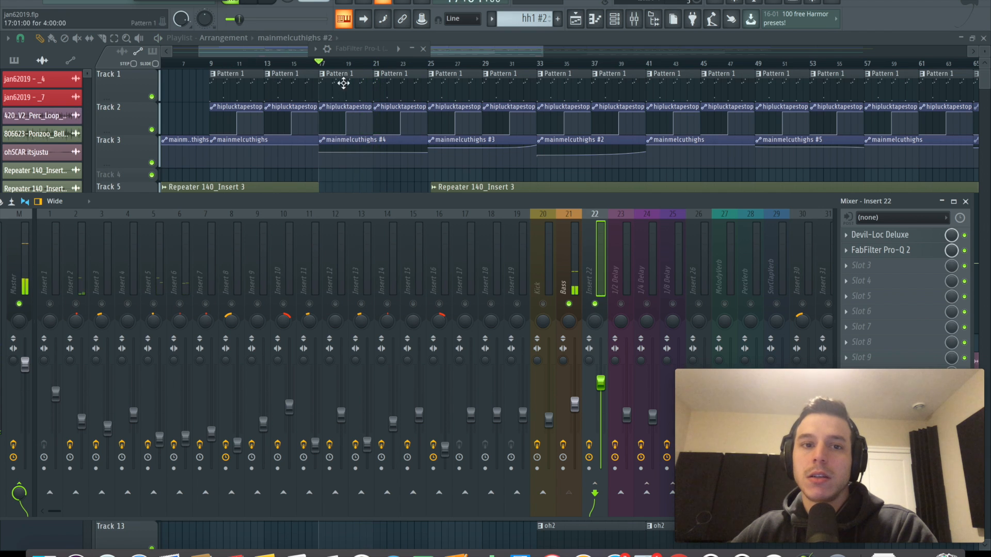
Play the full mix from bar 25 and compare it with Insert 22 muted and unmuted
left_click(438, 65)
left_click(634, 19)
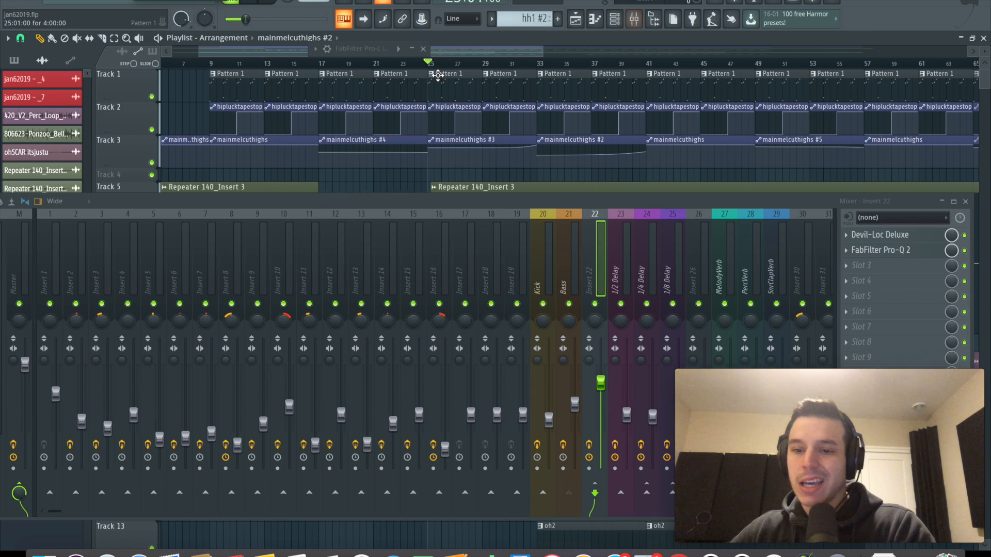
left_click(602, 307)
key("space")
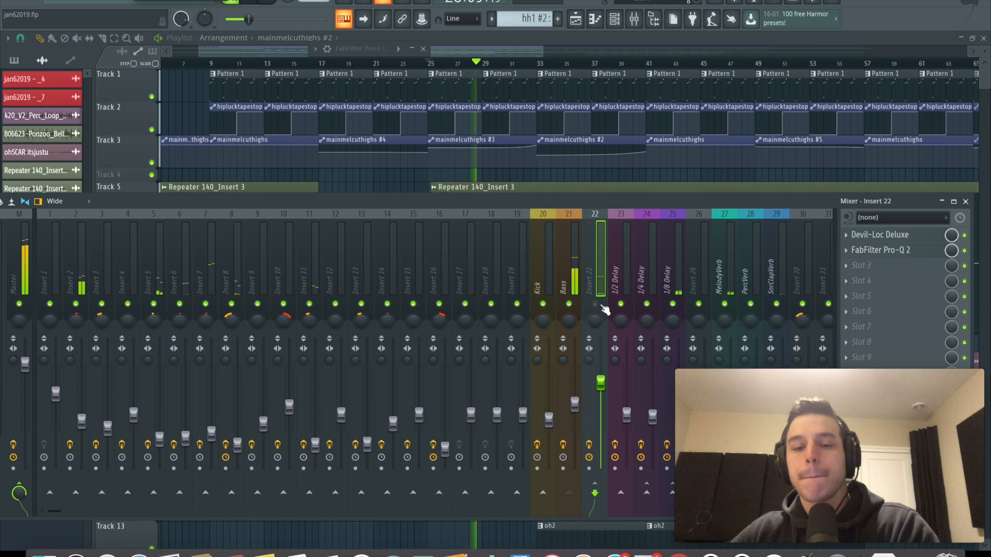
left_click(601, 306)
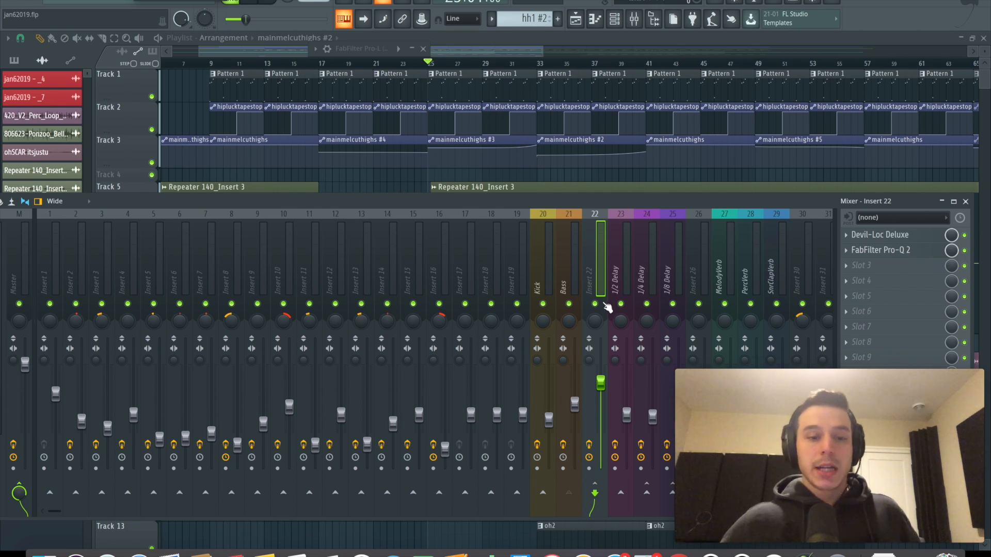
Review the effect chains on Insert 5, Insert 4 and Insert 2 in the mixer
left_click(163, 253)
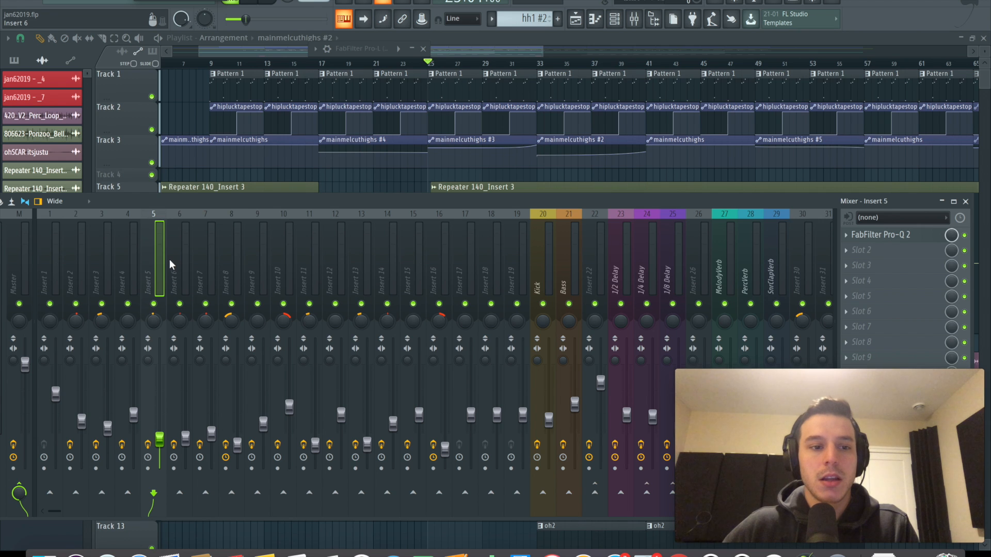
left_click(135, 262)
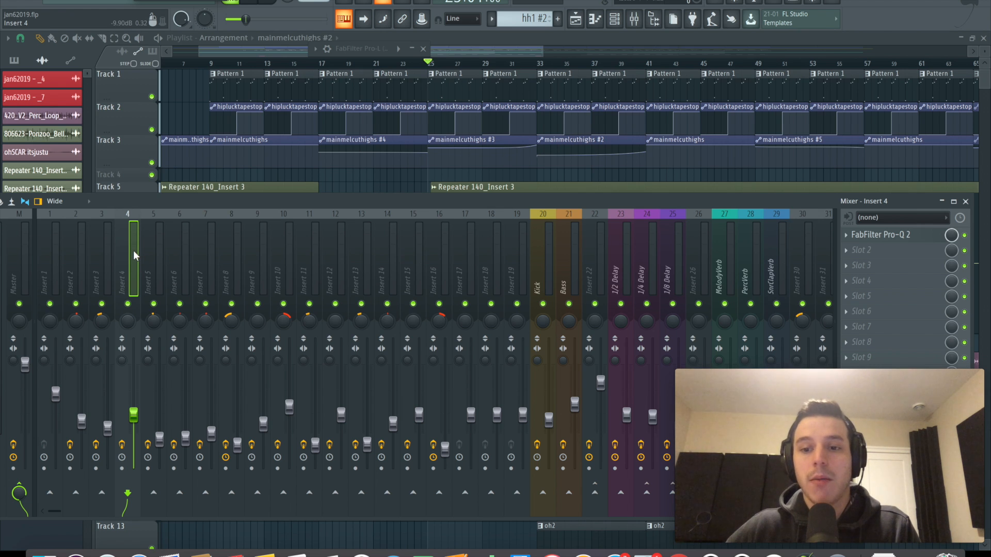
left_click(81, 268)
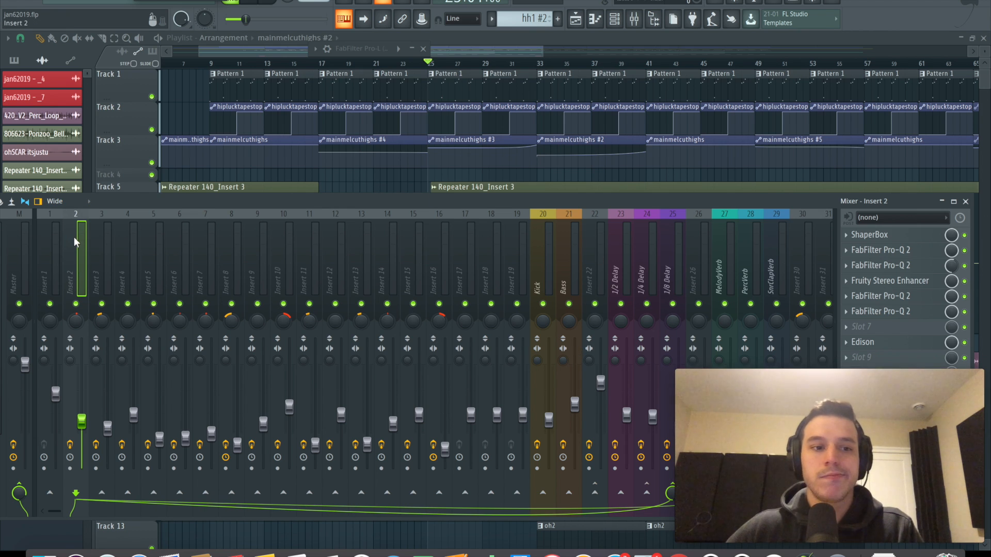
Close the mixer and show the full arrangement in the playlist
scroll(232, 67, "down", 4)
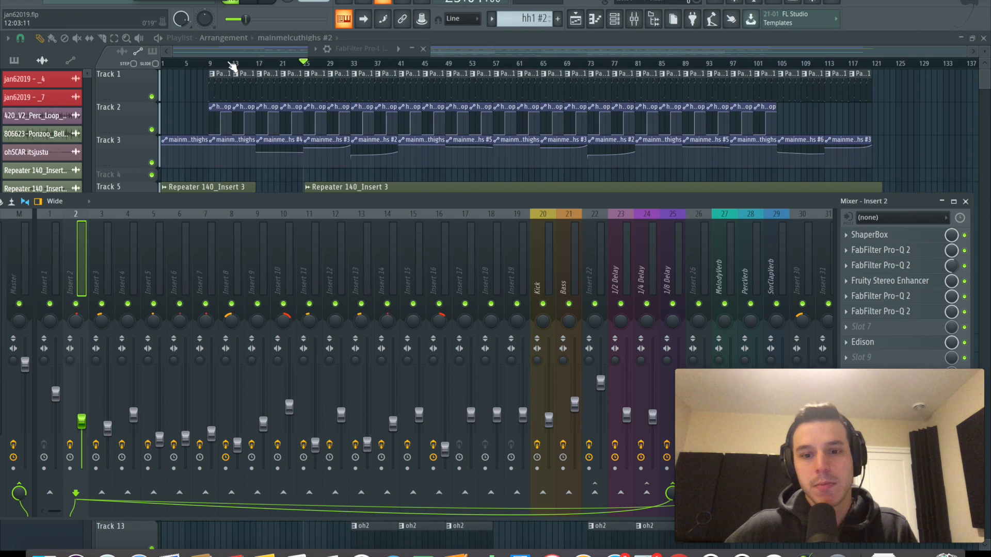
left_click_drag(742, 201, 747, 103)
left_click(970, 102)
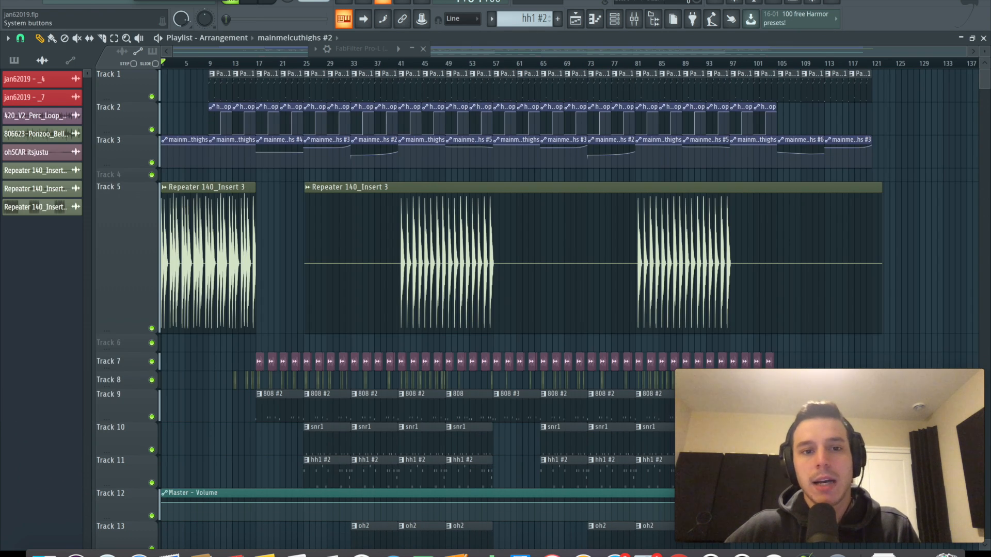